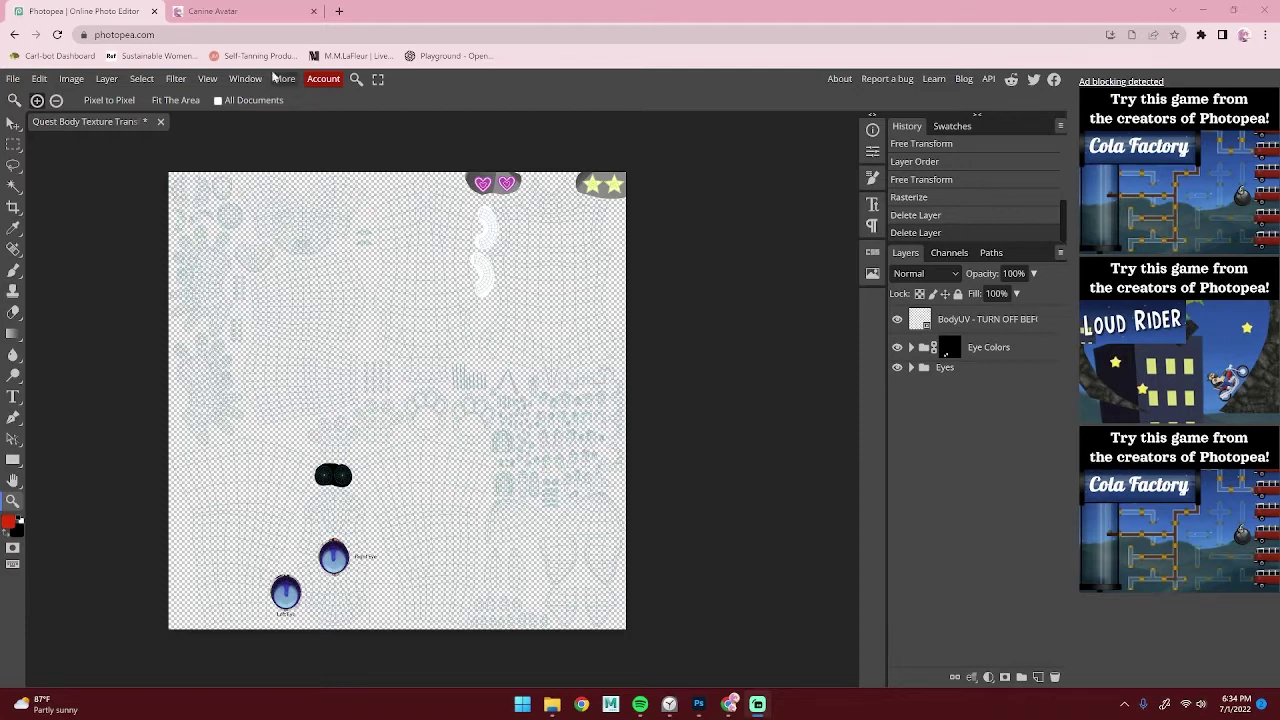
Drop the Wolf_Soft_BC body texture from the desktop onto the template canvas
left_click(275, 12)
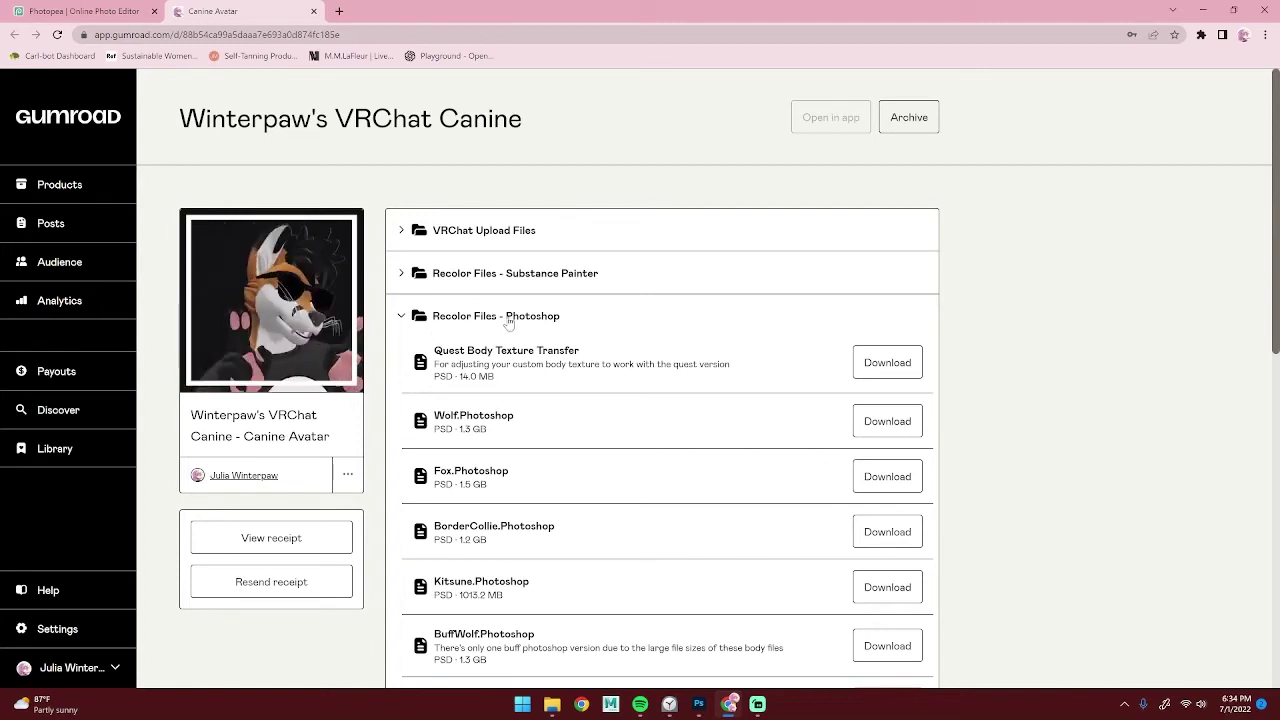
left_click(96, 11)
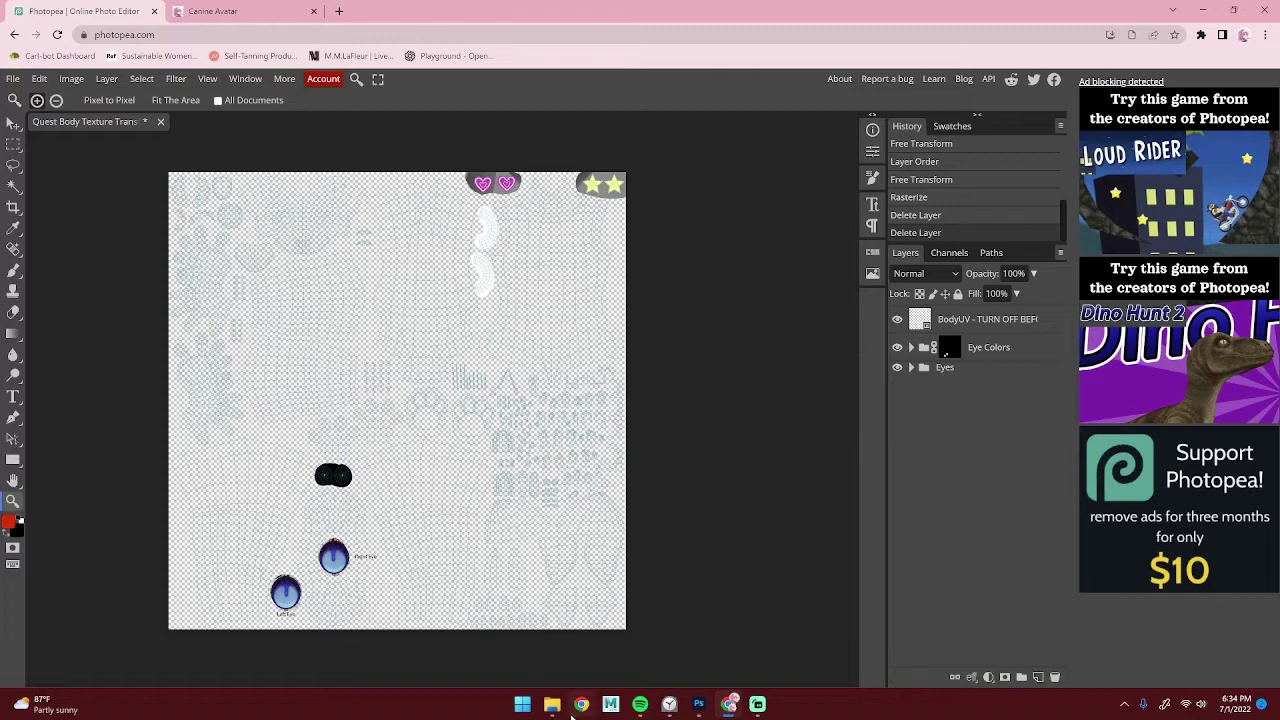
mouse_move(552, 705)
key("super+d")
key("super+d")
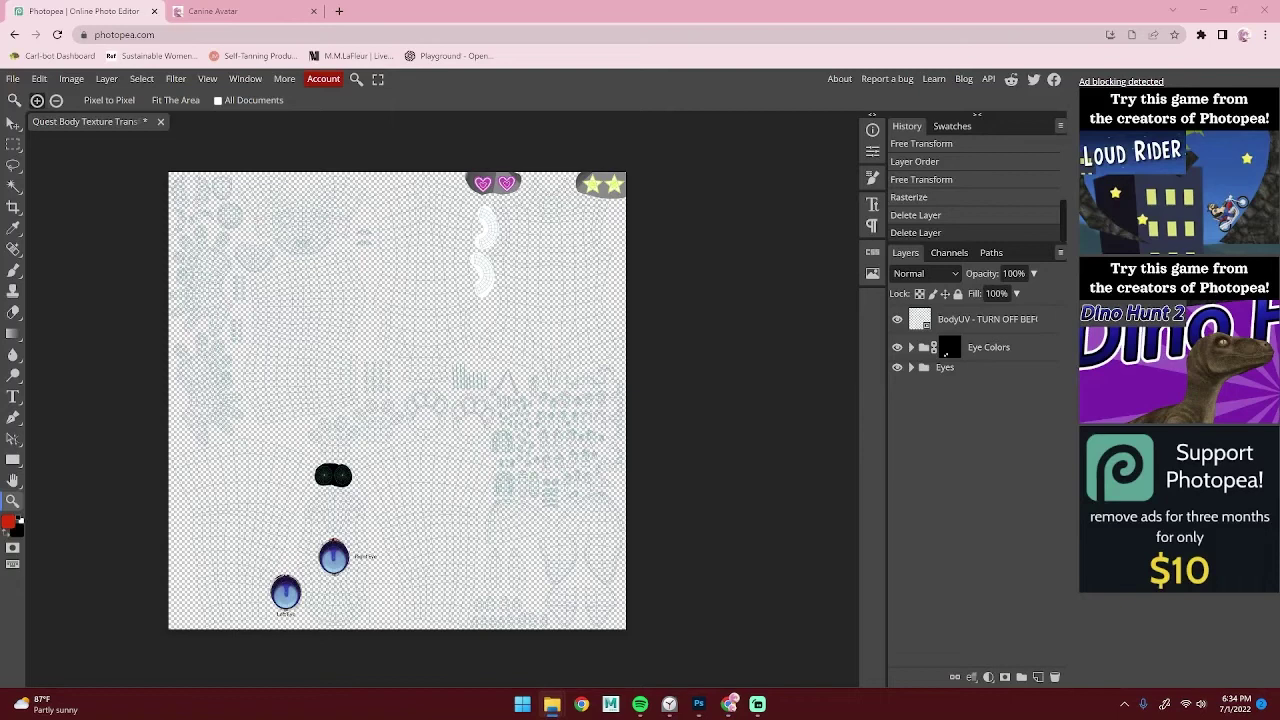
left_click_drag(20, 392, 338, 394)
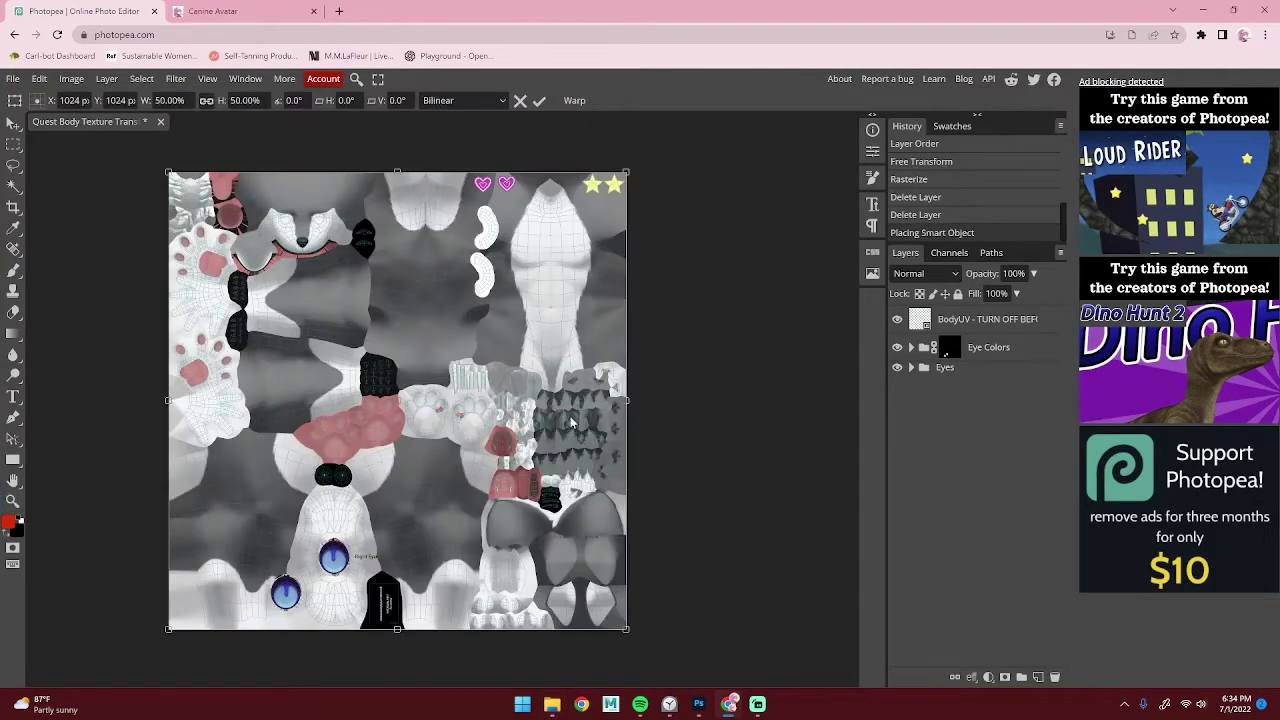
Commit Wolf_Soft_BC and move it below the Left Eye layer in the Eyes group
left_click(911, 368)
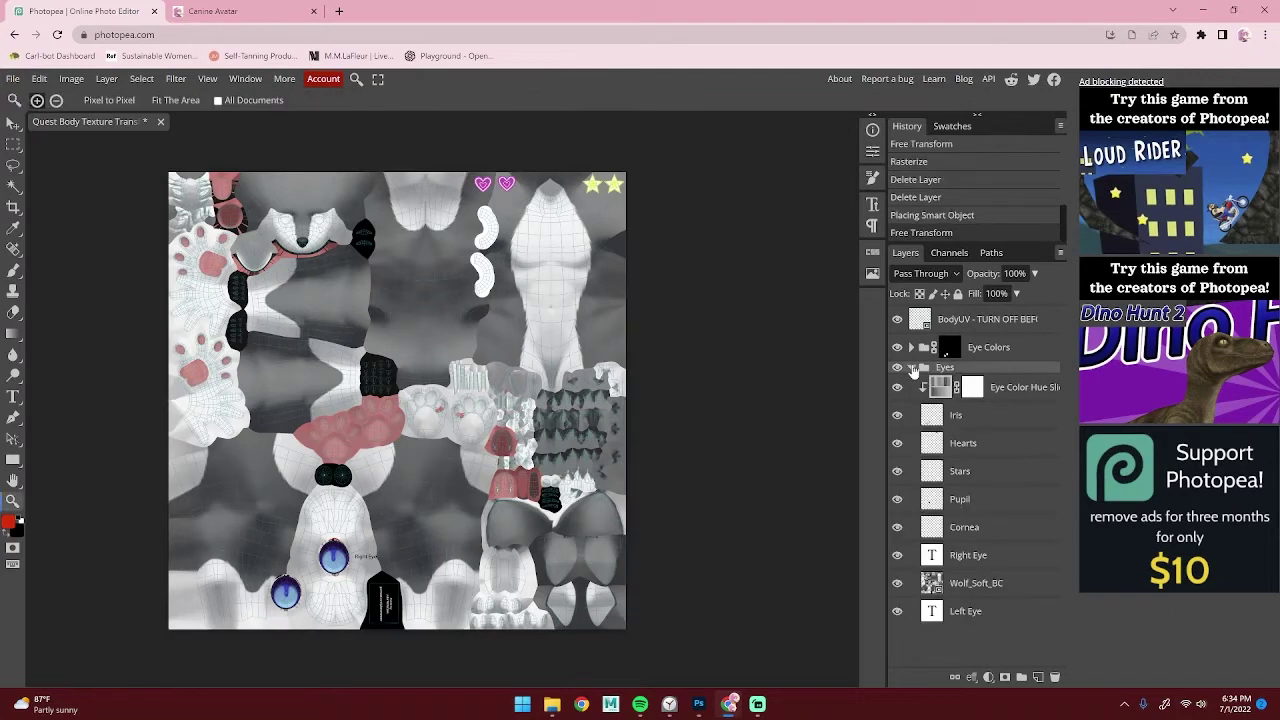
left_click_drag(984, 582, 1000, 620)
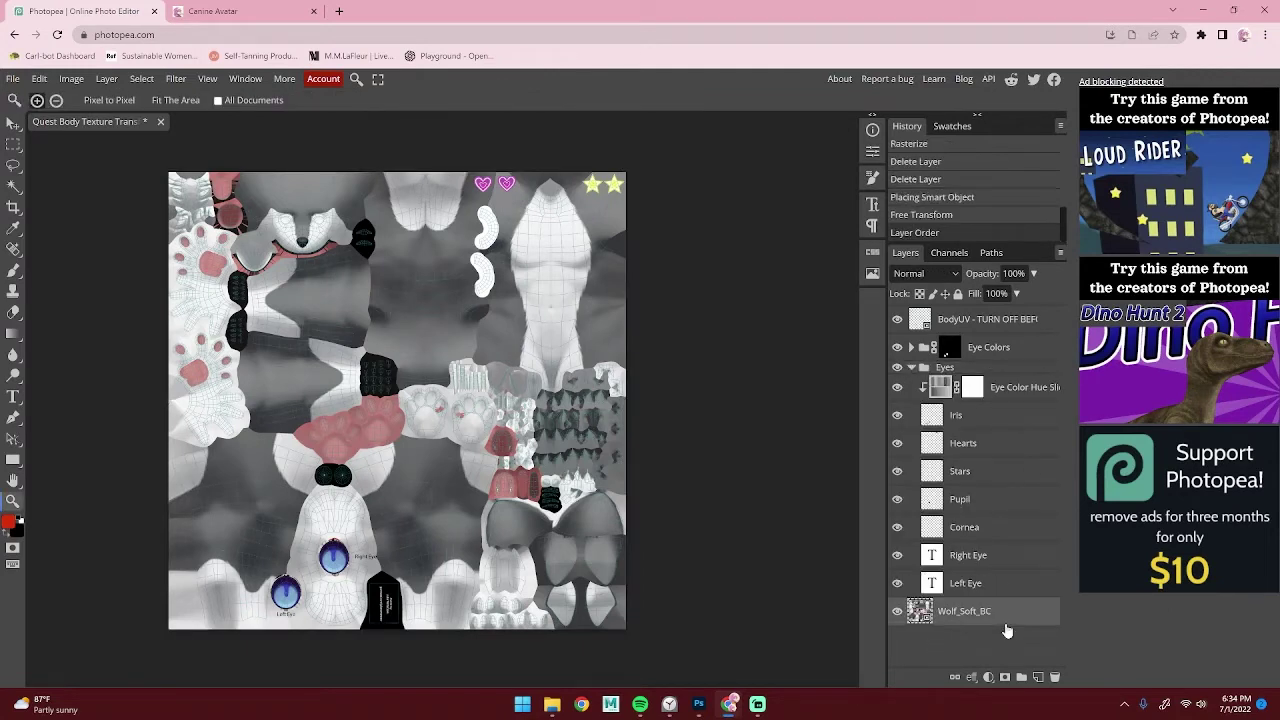
left_click(912, 368)
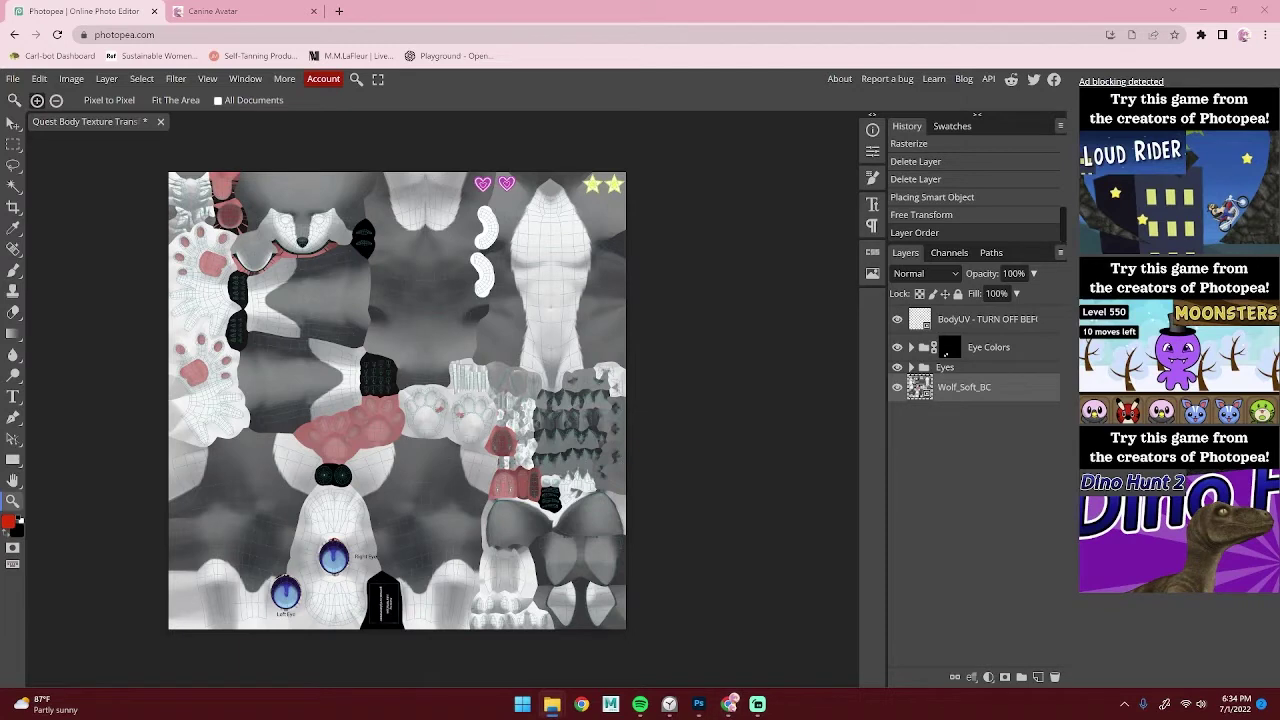
Drop Eyes_Brown_Highlights onto the canvas, scale its width to 33.8% and commit
left_click_drag(551, 704, 358, 360)
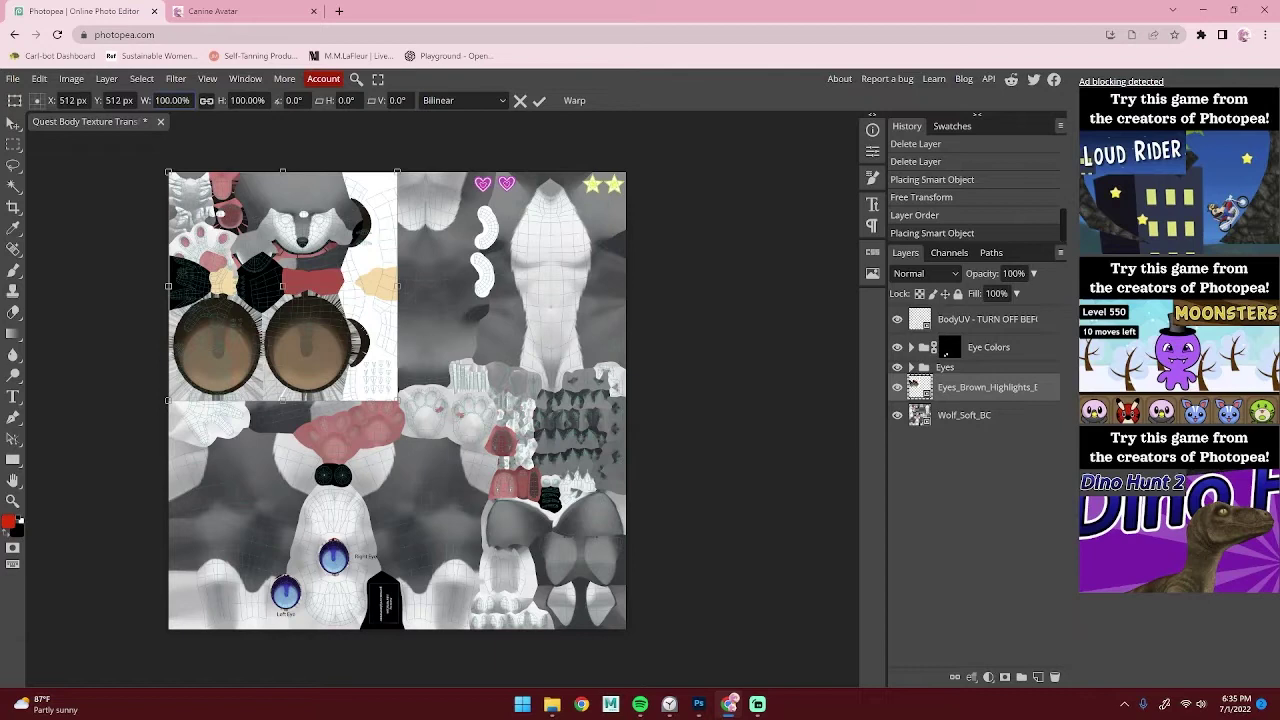
left_click(188, 101)
type("33.8")
key("Return")
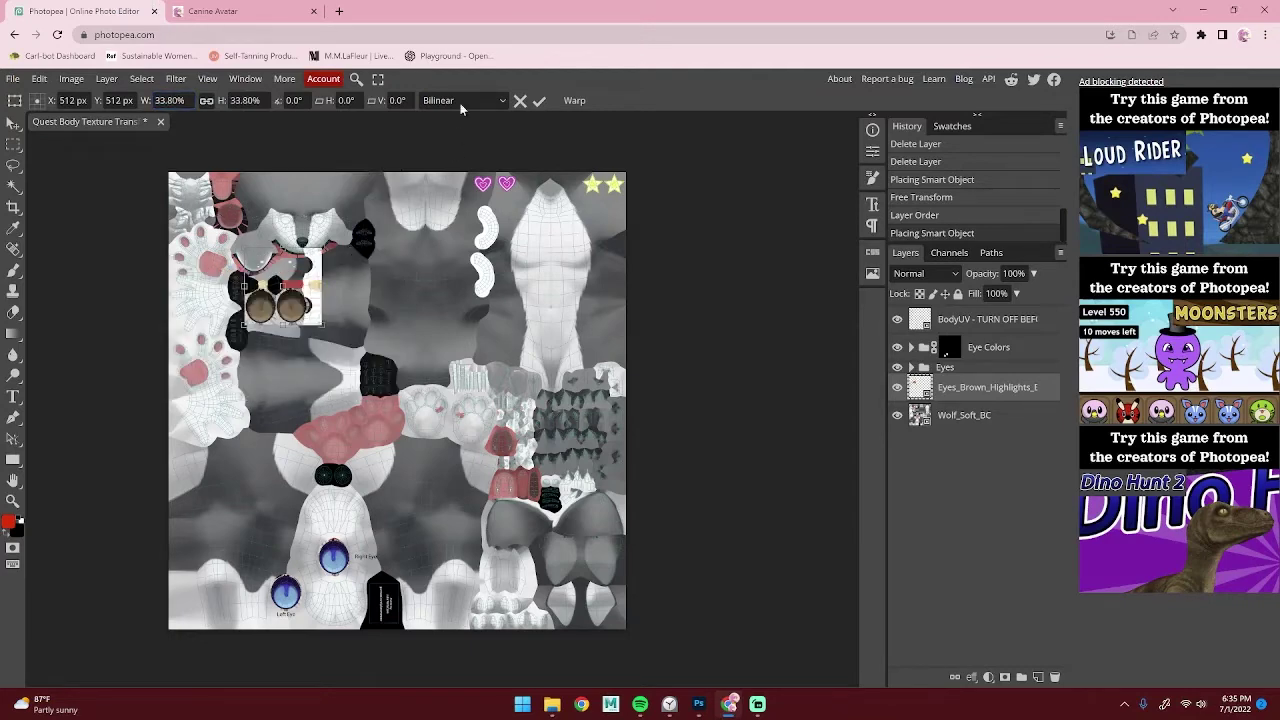
left_click(538, 100)
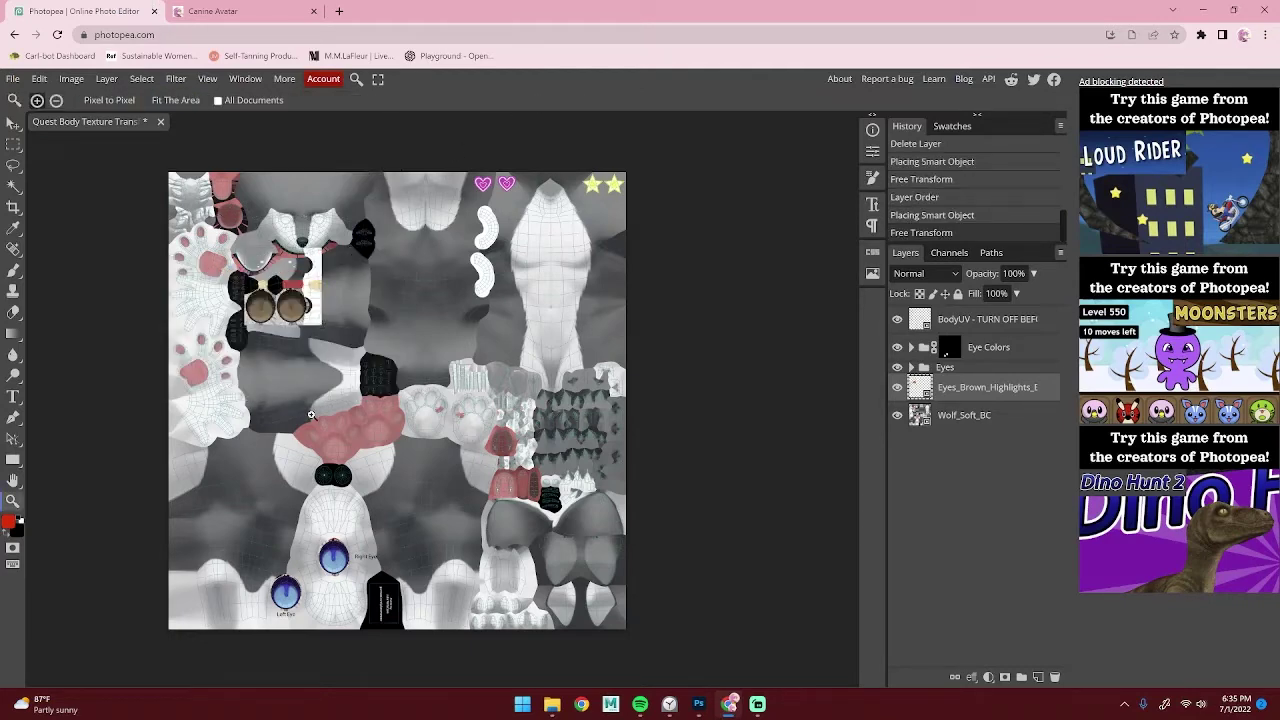
scroll(311, 414, "up", 3)
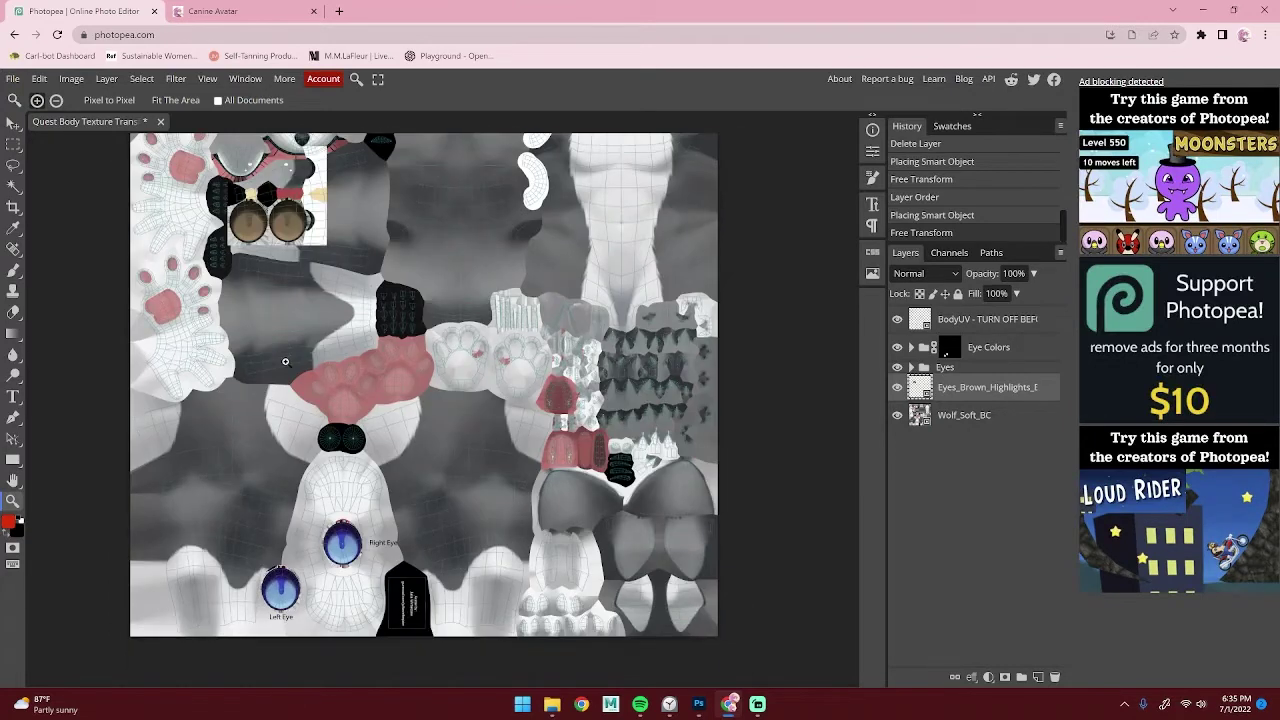
Free Transform the brown eyes down onto the template's blue eyes and commit
left_click(39, 78)
mouse_move(71, 78)
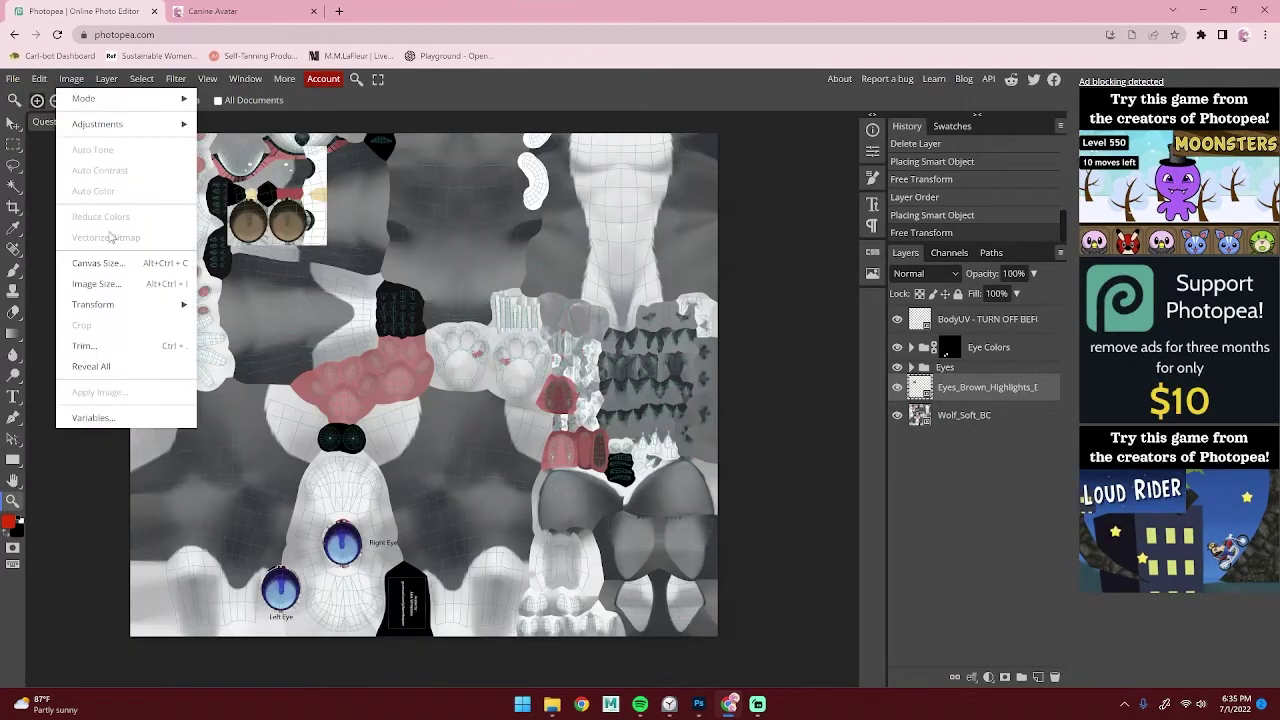
mouse_move(90, 407)
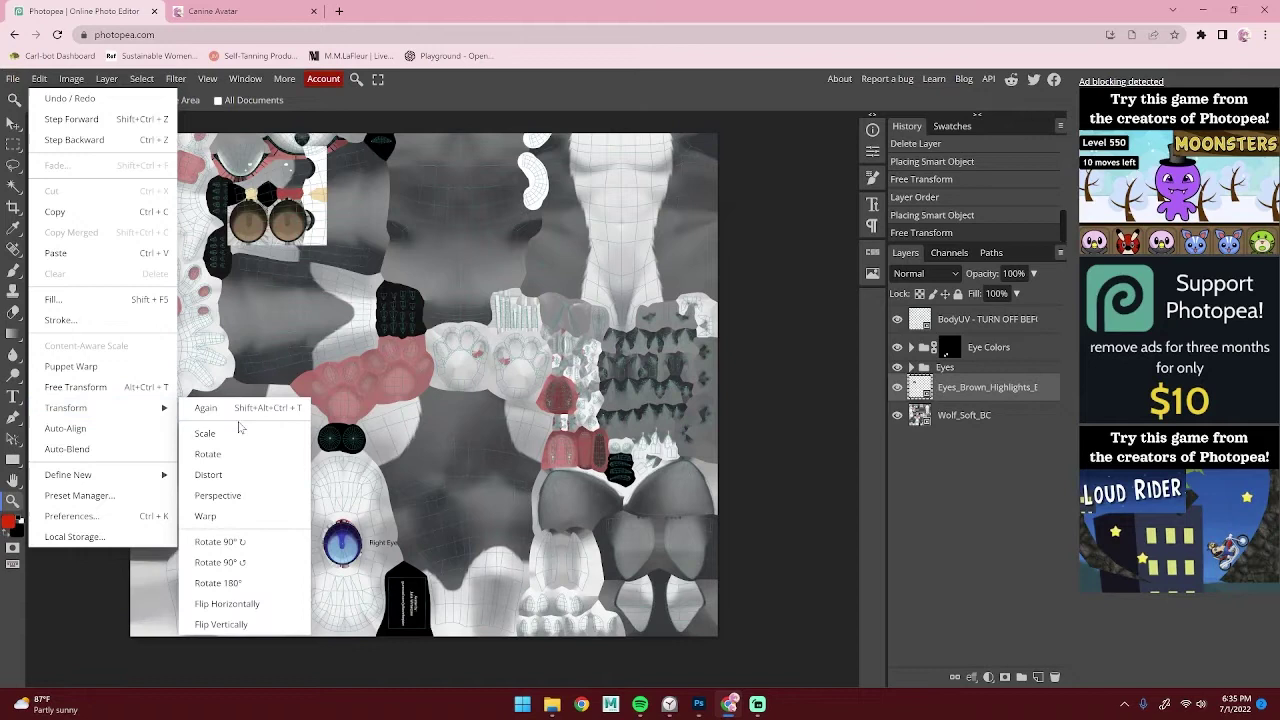
left_click(133, 387)
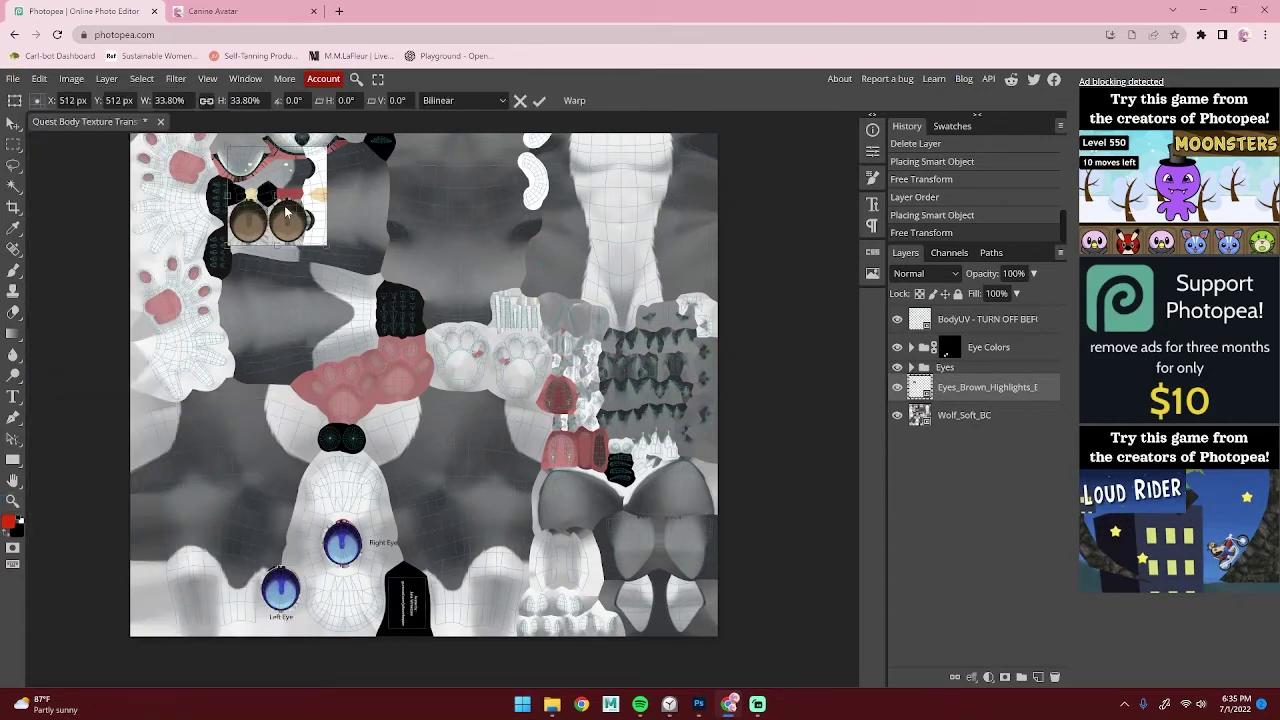
left_click_drag(285, 212, 271, 553)
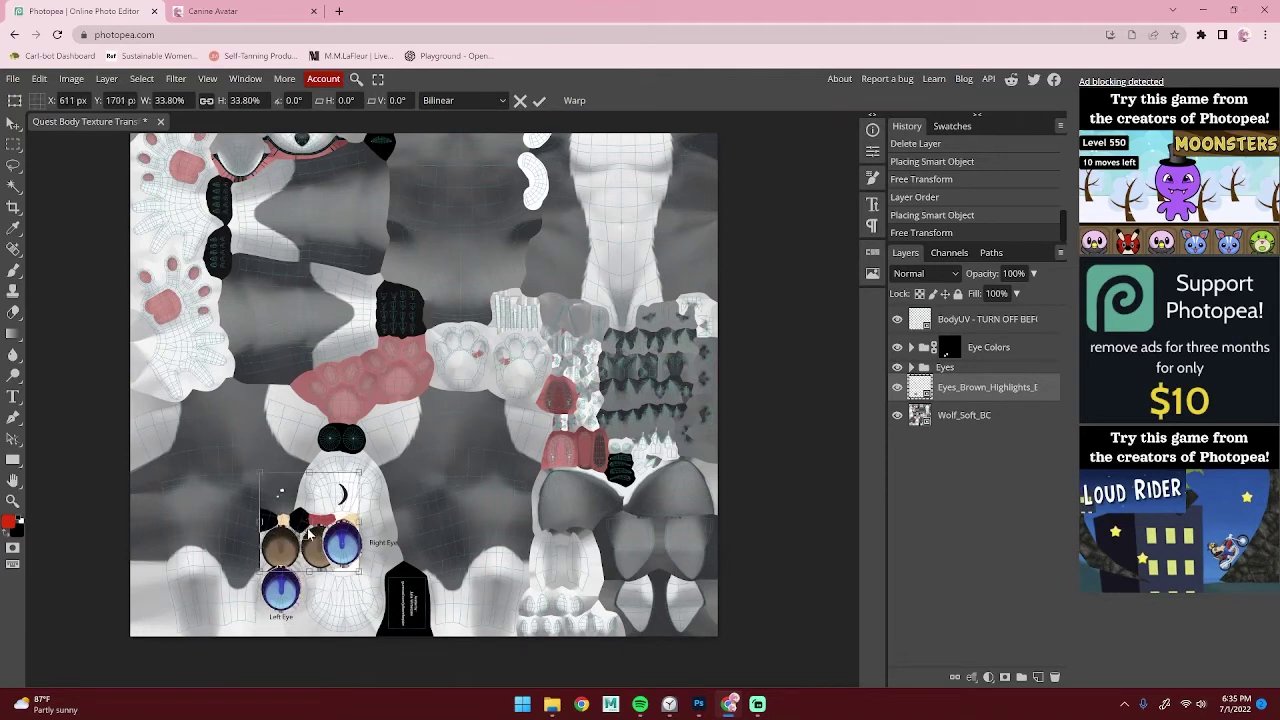
left_click_drag(330, 512, 329, 554)
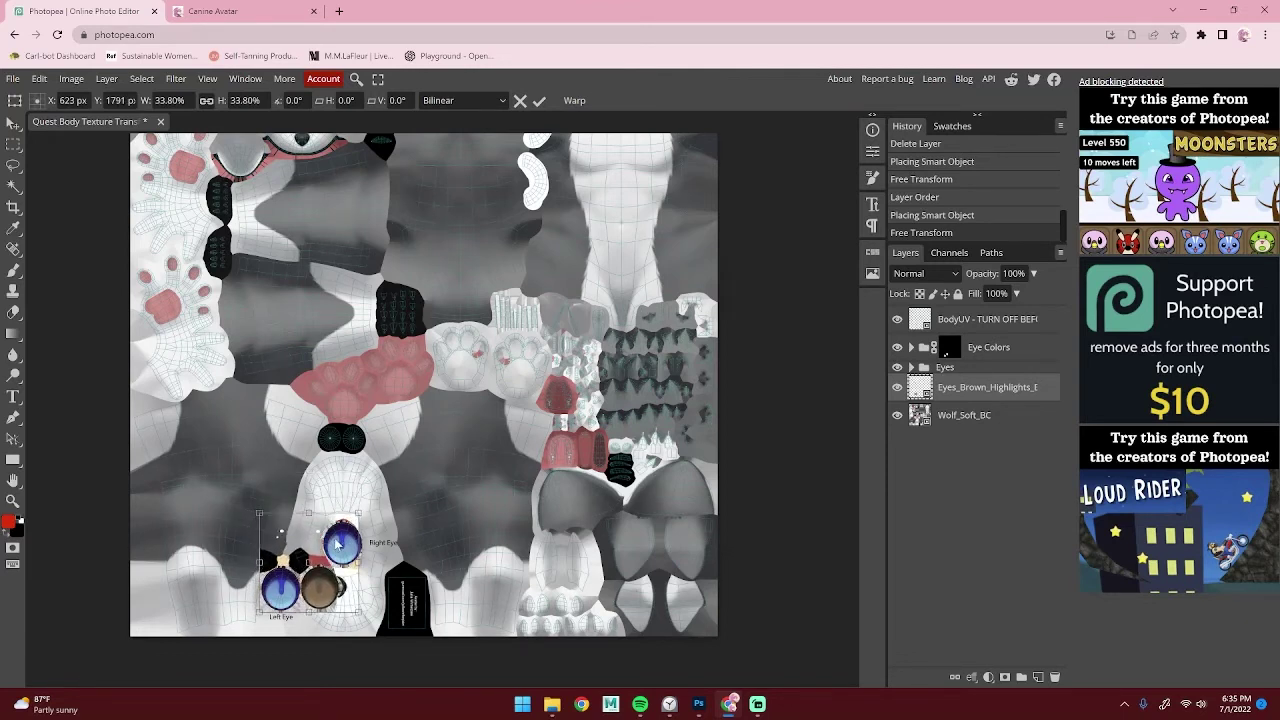
left_click(539, 104)
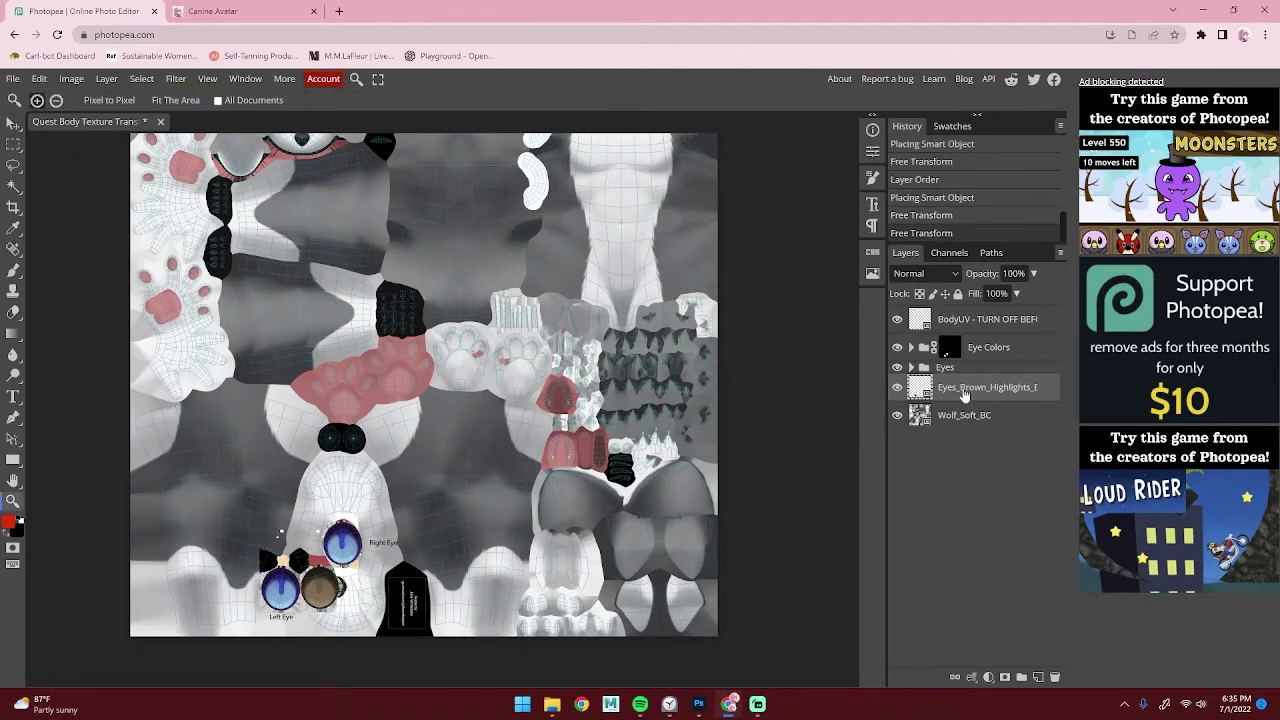
Move Eyes_Brown_Highlights above the Eye Colors group and nudge the eyes slightly right and down
left_click_drag(962, 392, 975, 340)
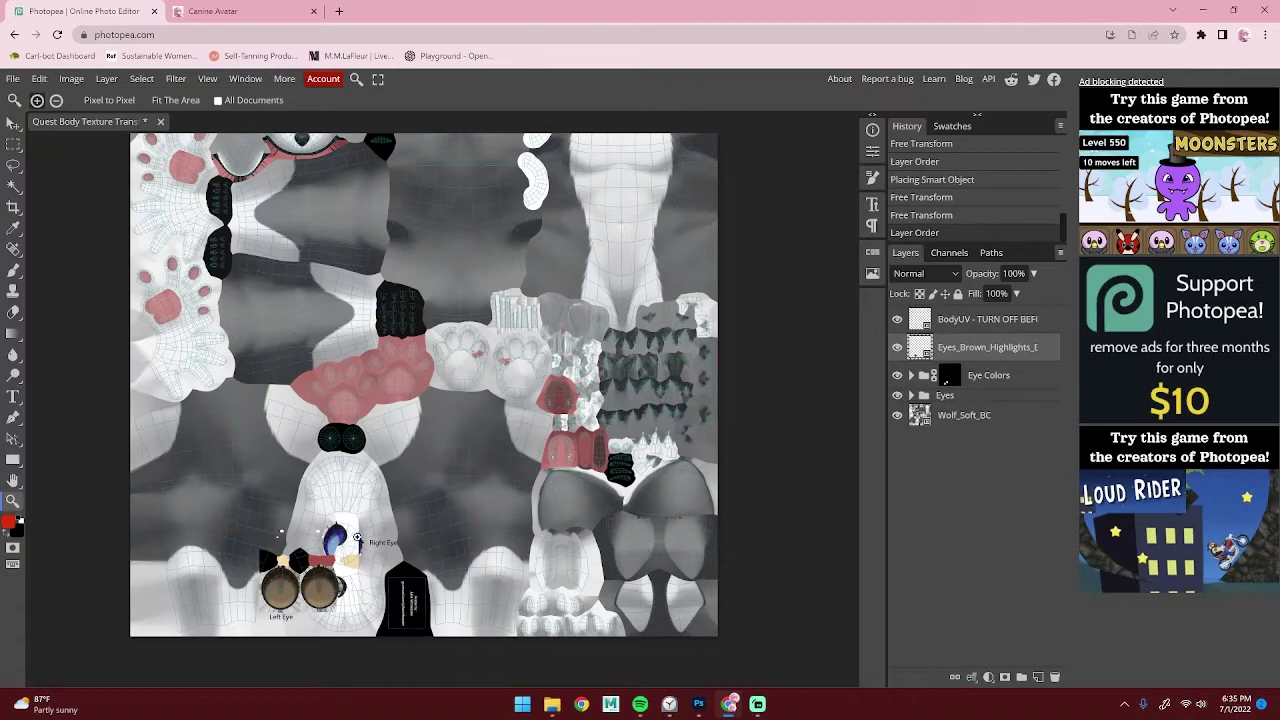
scroll(287, 593, "up", 8)
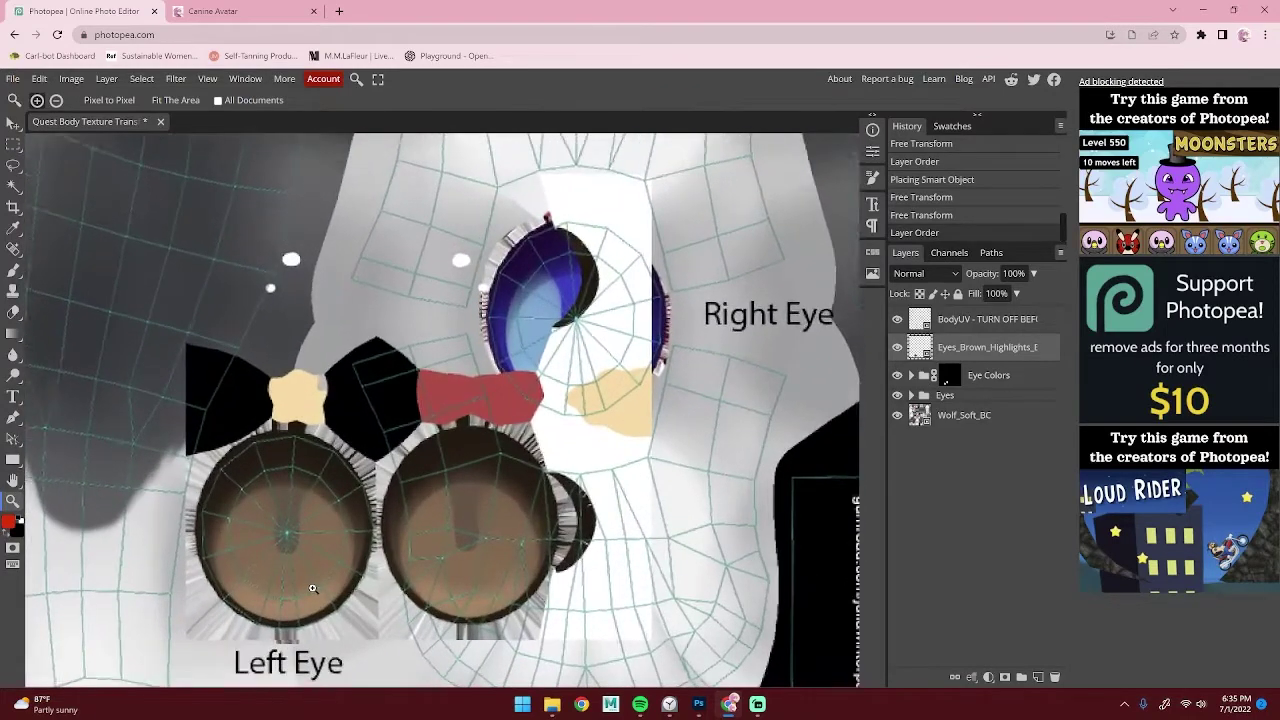
scroll(314, 587, "down", 1)
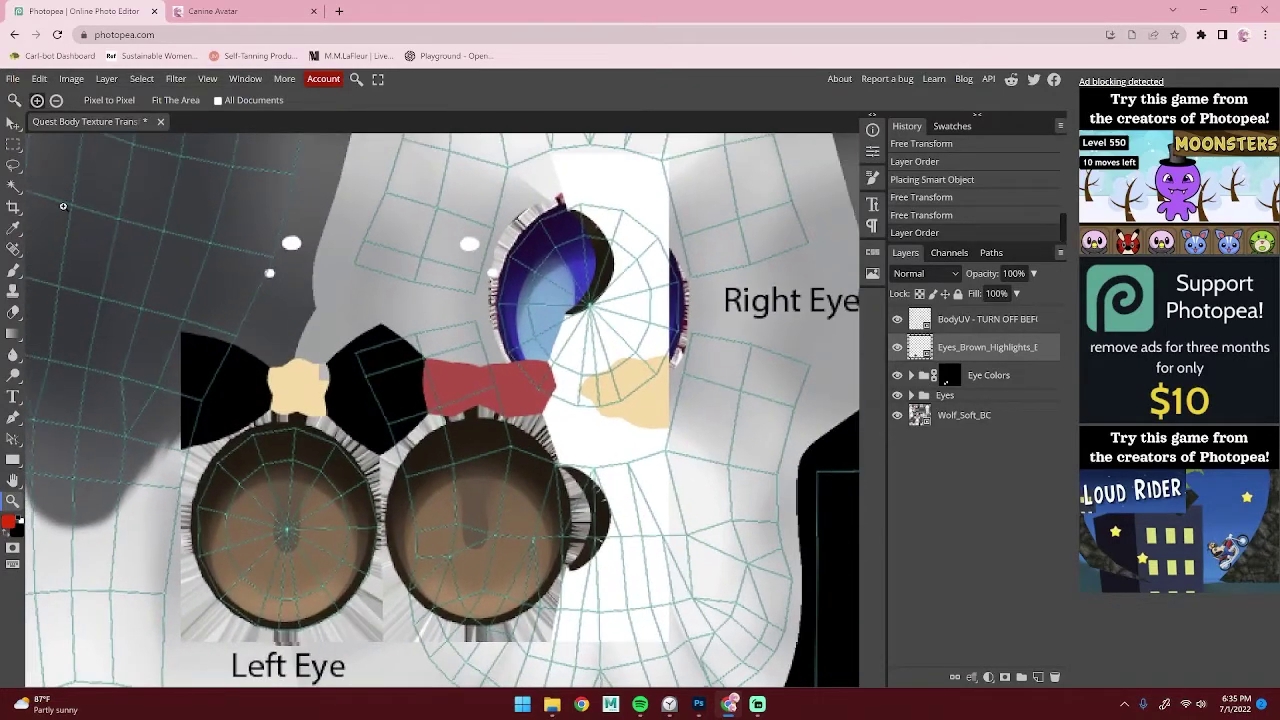
left_click(13, 121)
left_click_drag(296, 549, 301, 553)
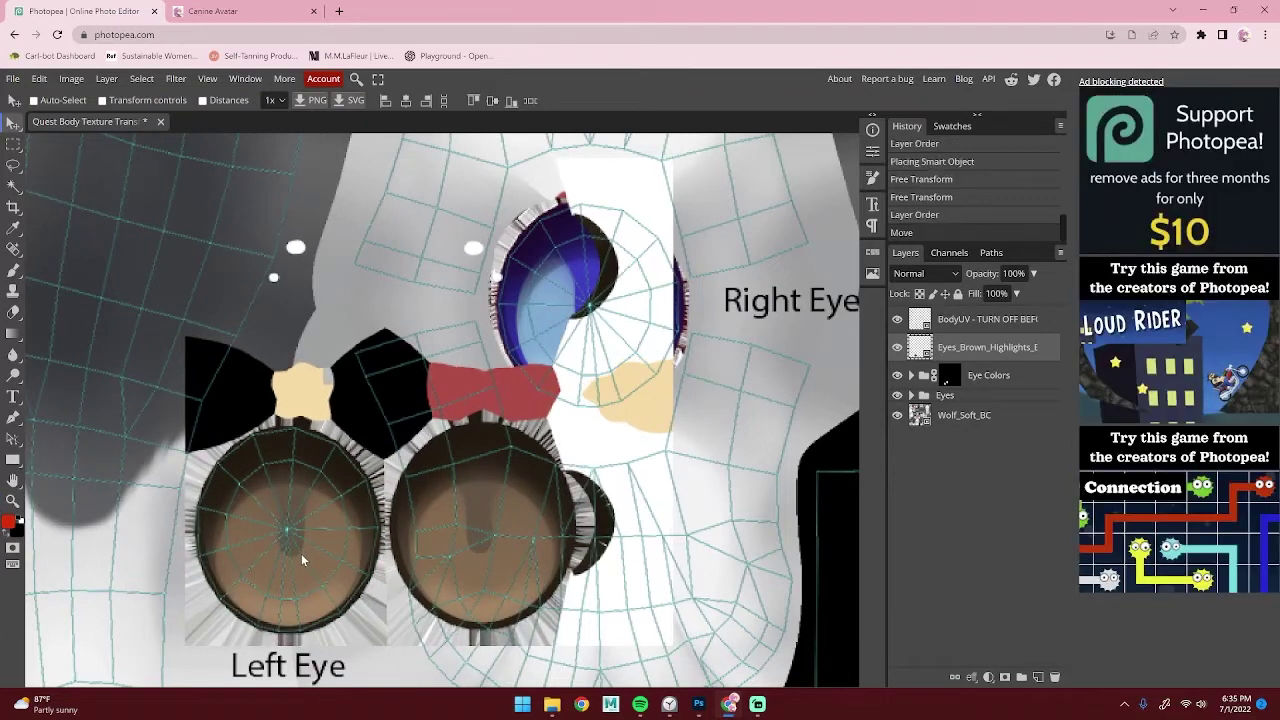
Rasterize the brown eyes layer and lasso-select the right eye
right_click(980, 353)
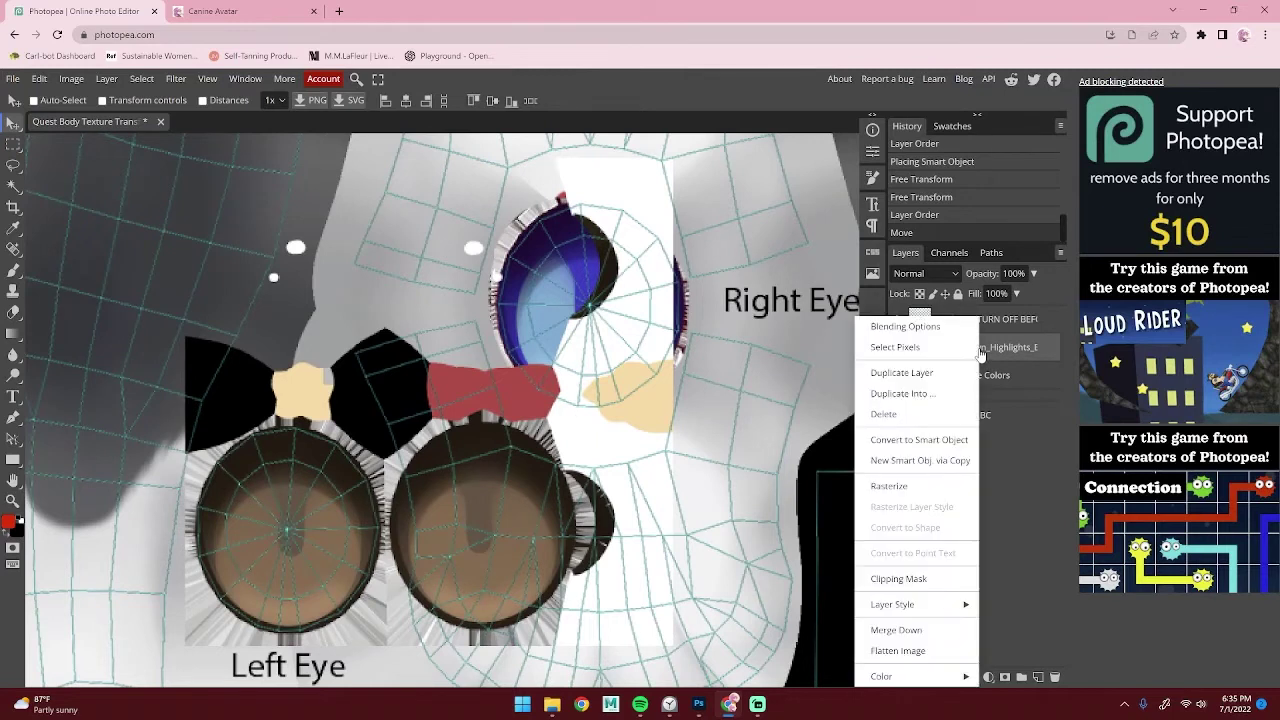
left_click(899, 487)
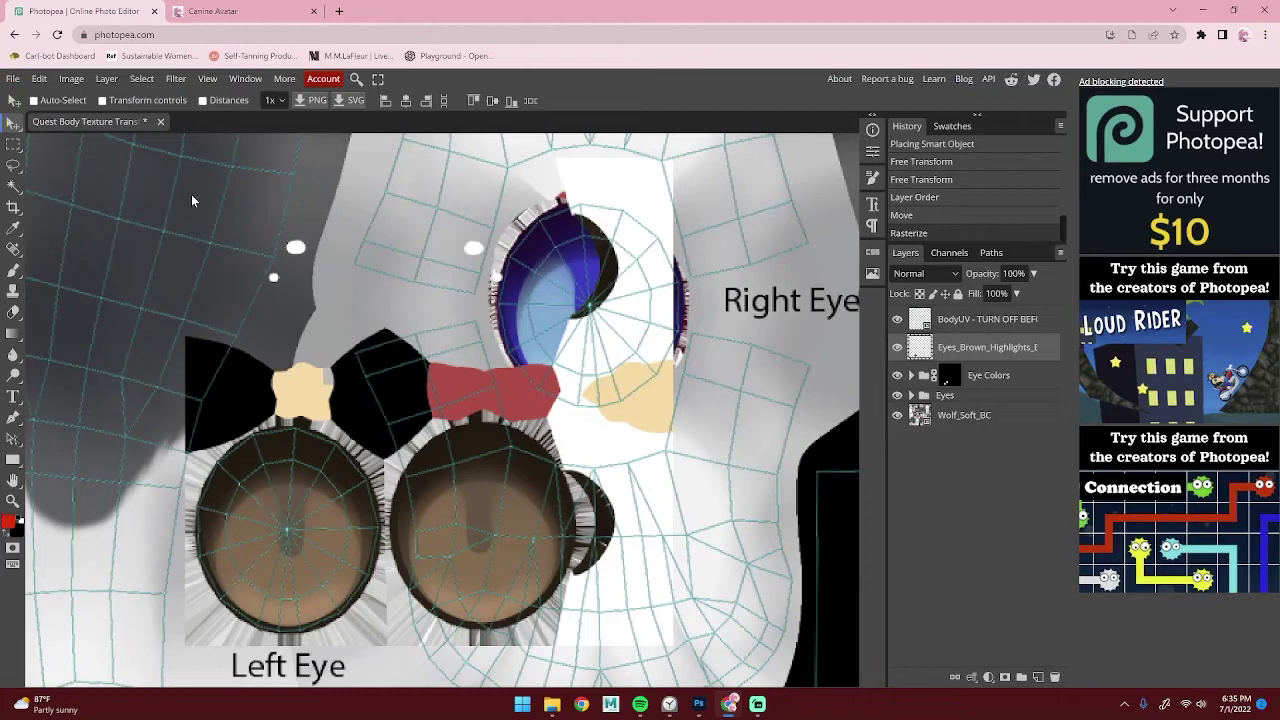
left_click(14, 167)
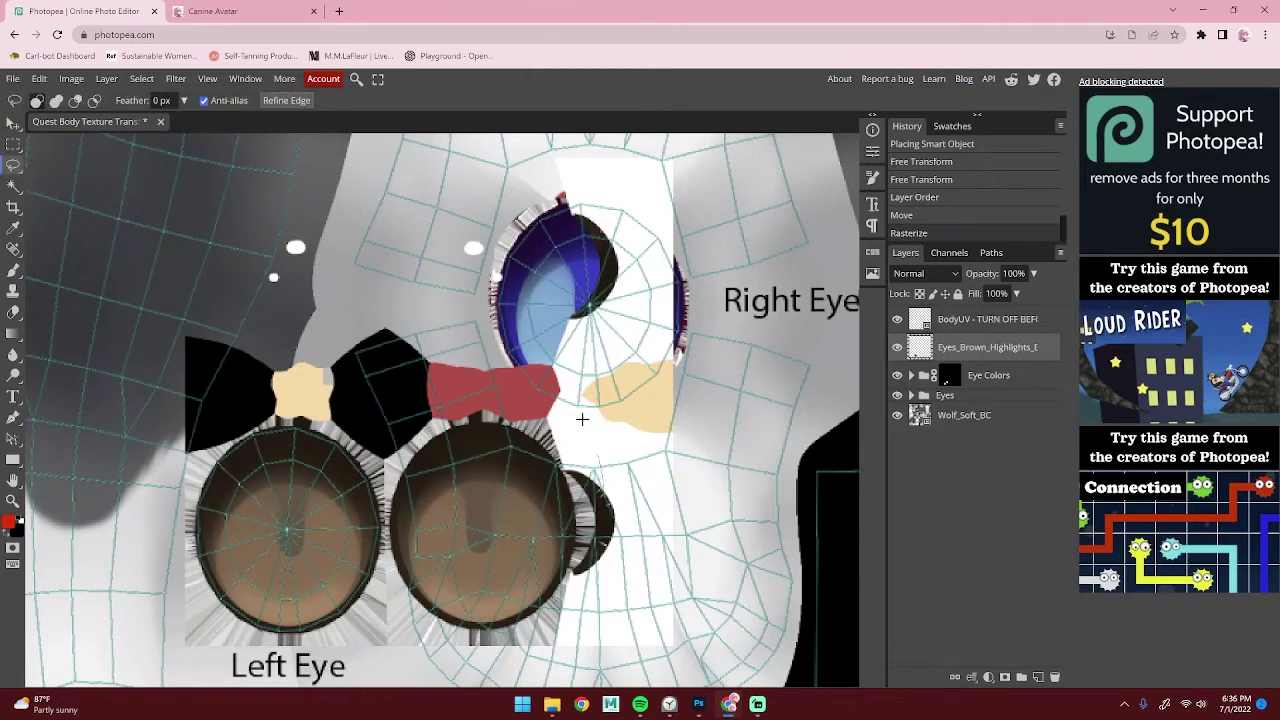
left_click_drag(582, 419, 469, 385)
mouse_move(403, 425)
left_mouse_down()
mouse_move(384, 512)
mouse_move(398, 620)
mouse_move(520, 675)
mouse_move(614, 538)
mouse_move(605, 505)
left_mouse_up()
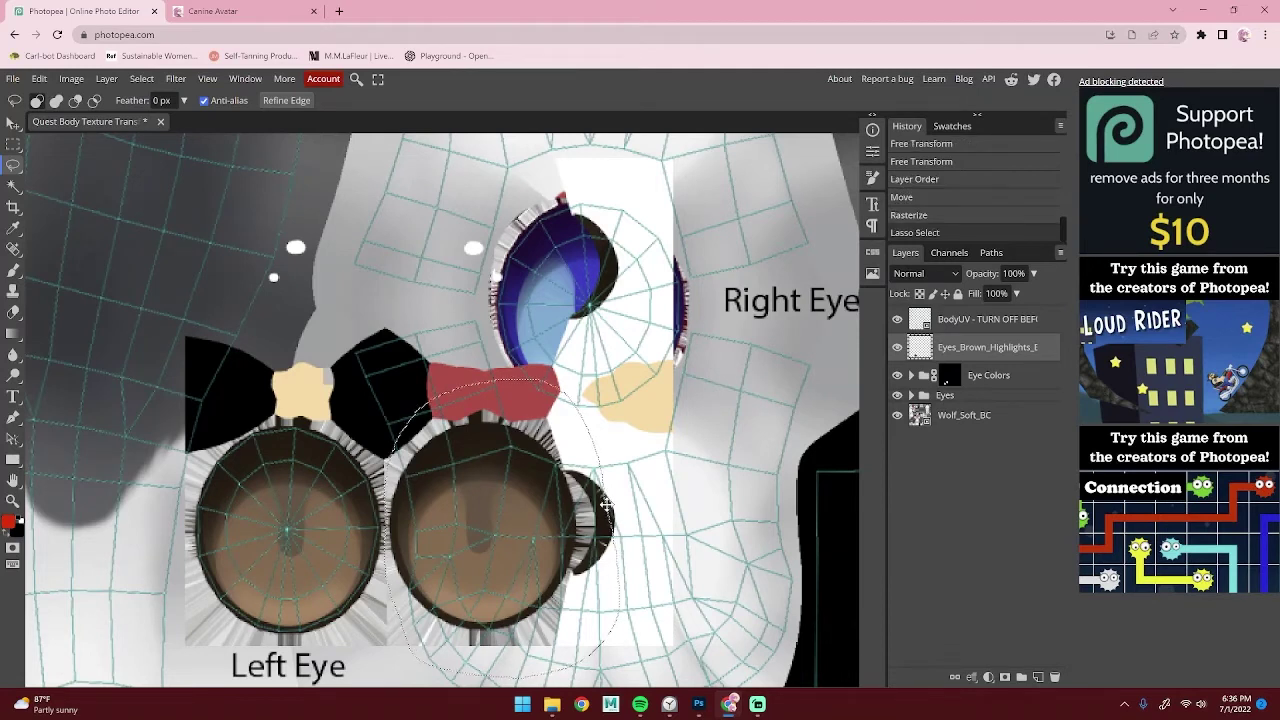
Free Transform the lassoed eye up and right onto the Right Eye area and commit
left_click(37, 79)
left_click(72, 384)
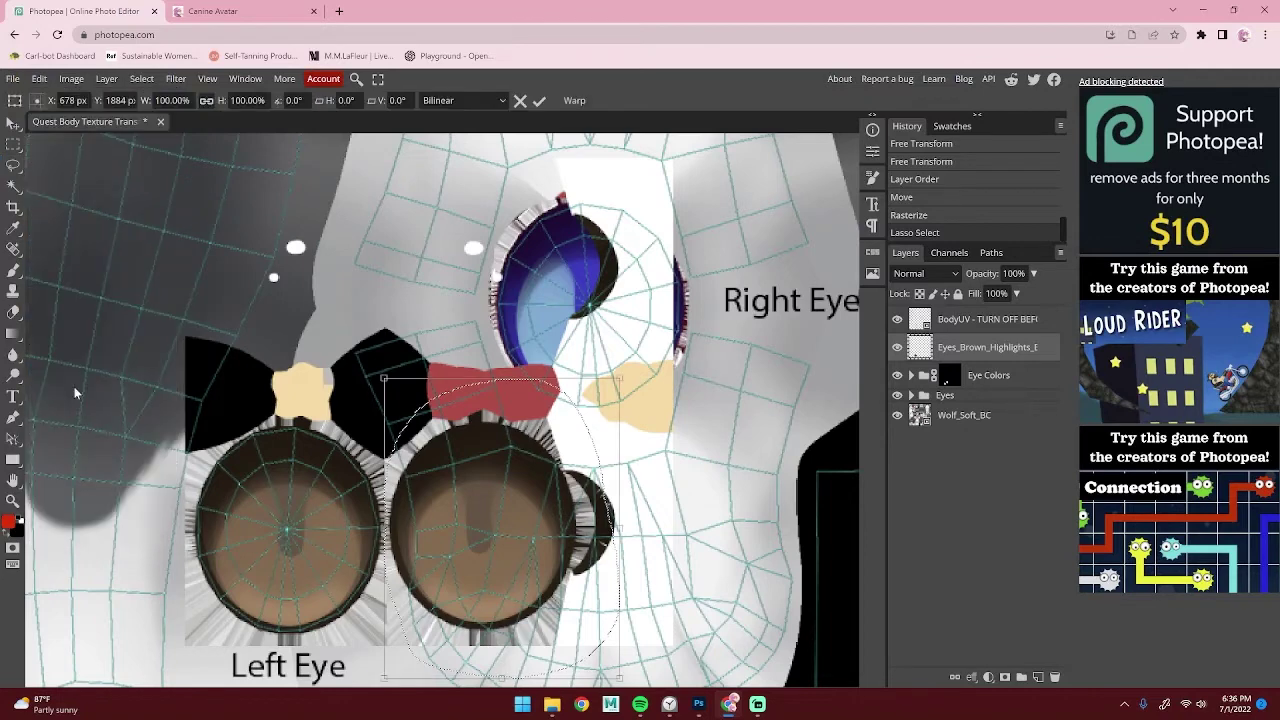
left_click_drag(470, 502, 577, 290)
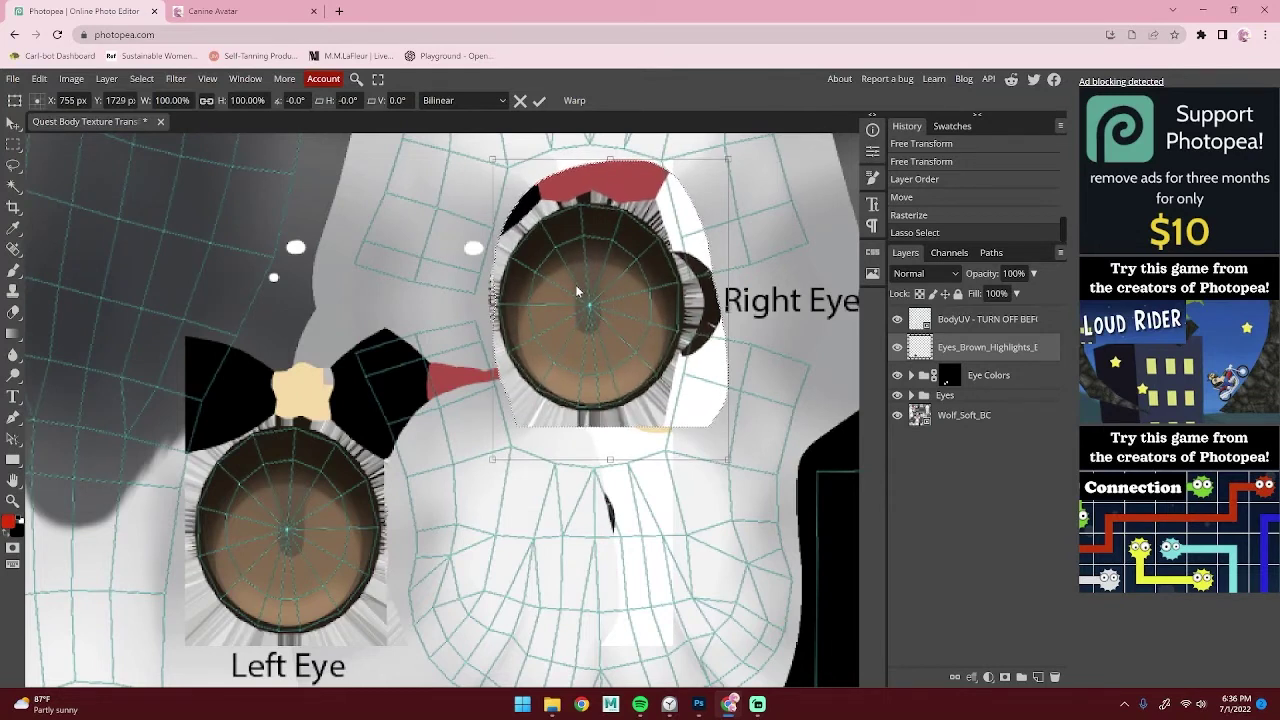
left_click(539, 100)
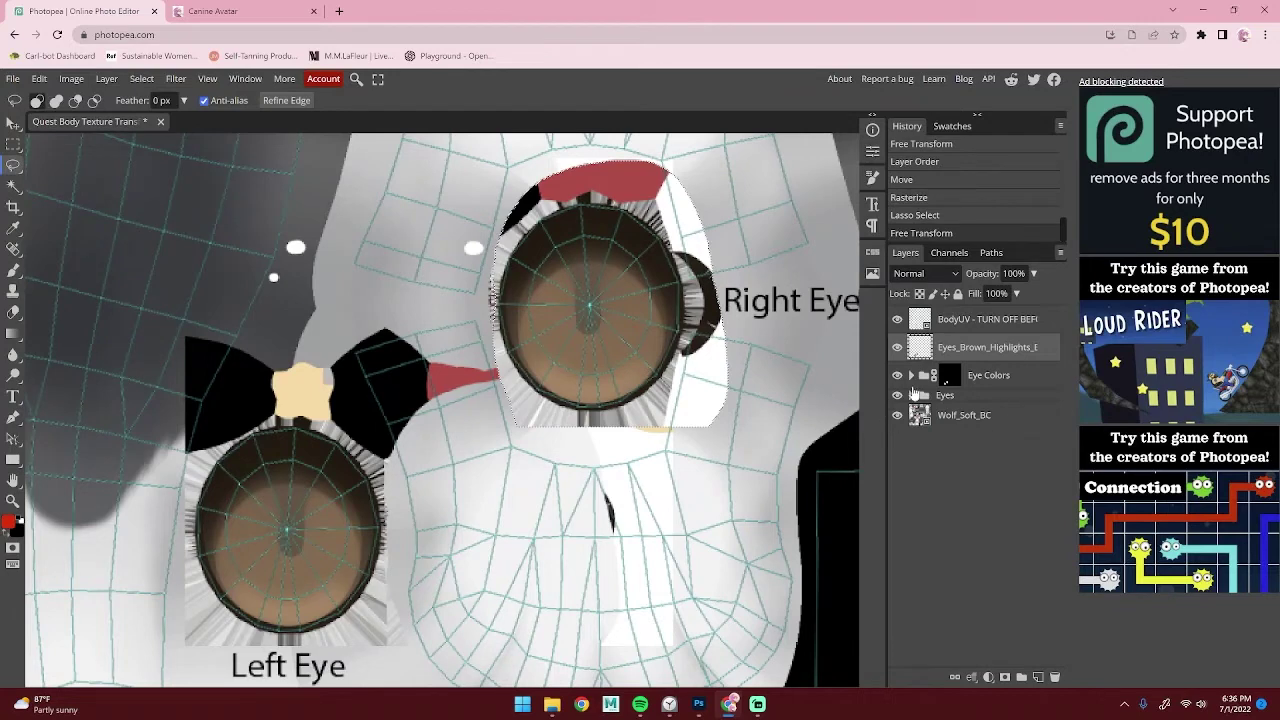
Move Eyes_Brown_Highlights into the Eye Colors group below Hue Shifter and deselect
left_click(911, 378)
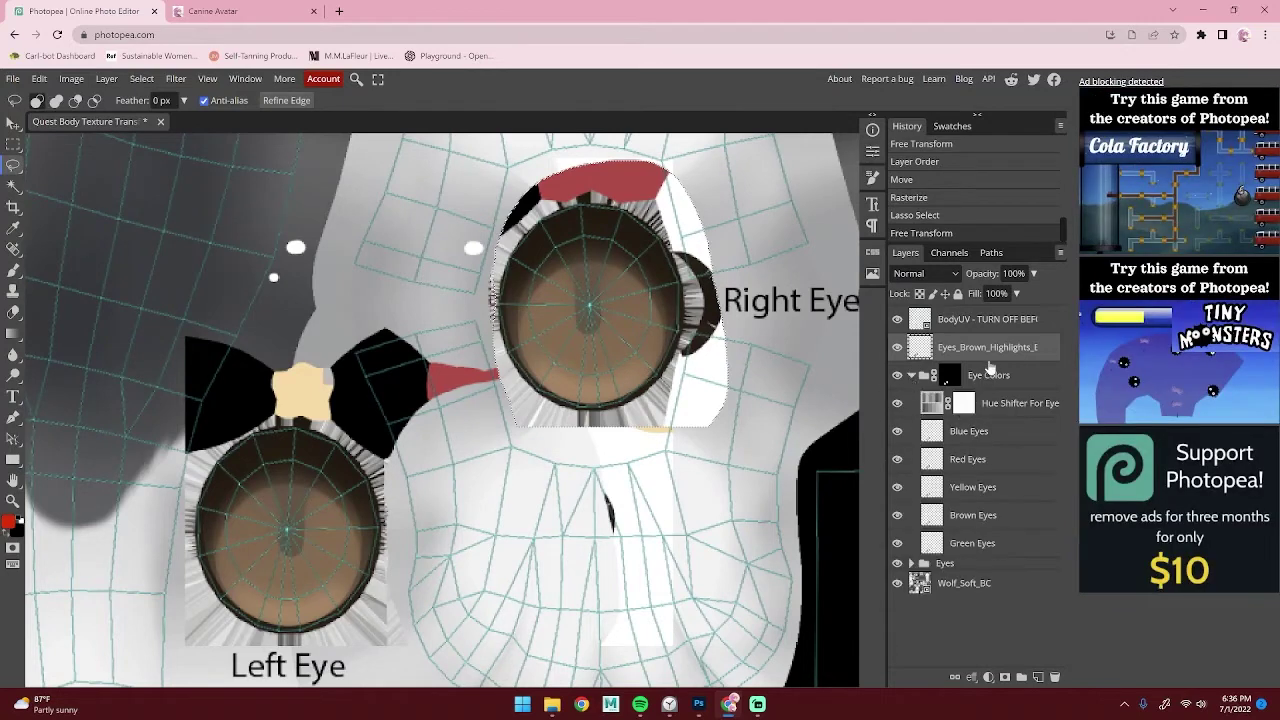
left_click_drag(988, 348, 1027, 420)
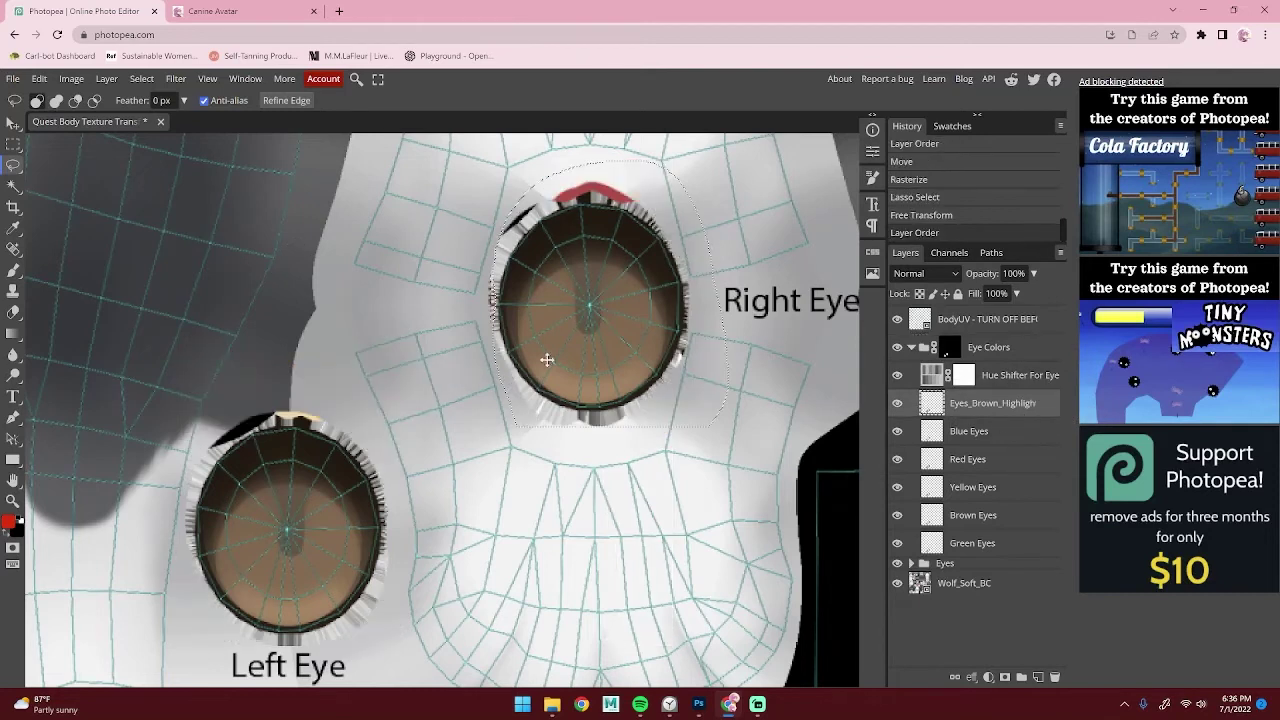
left_click(340, 227)
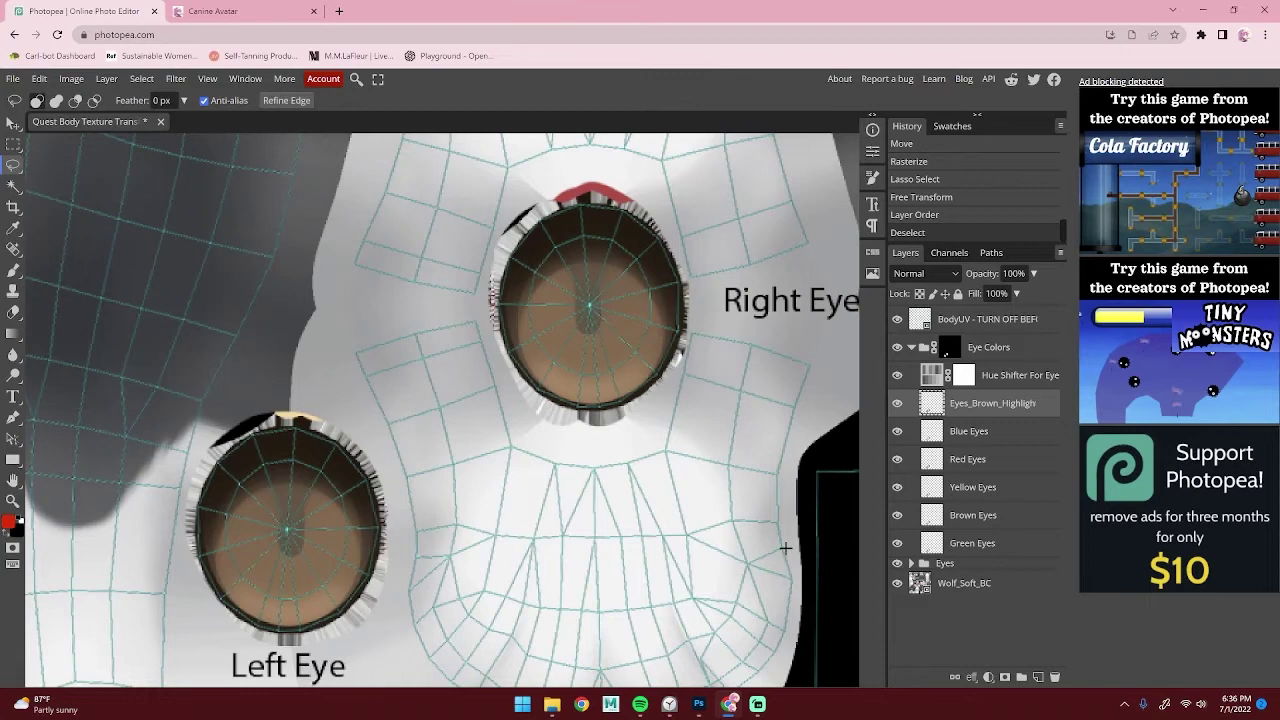
Toggle the brown highlights and Blue, Red, Yellow, Brown, Green eye layers off and back on
left_click(897, 403)
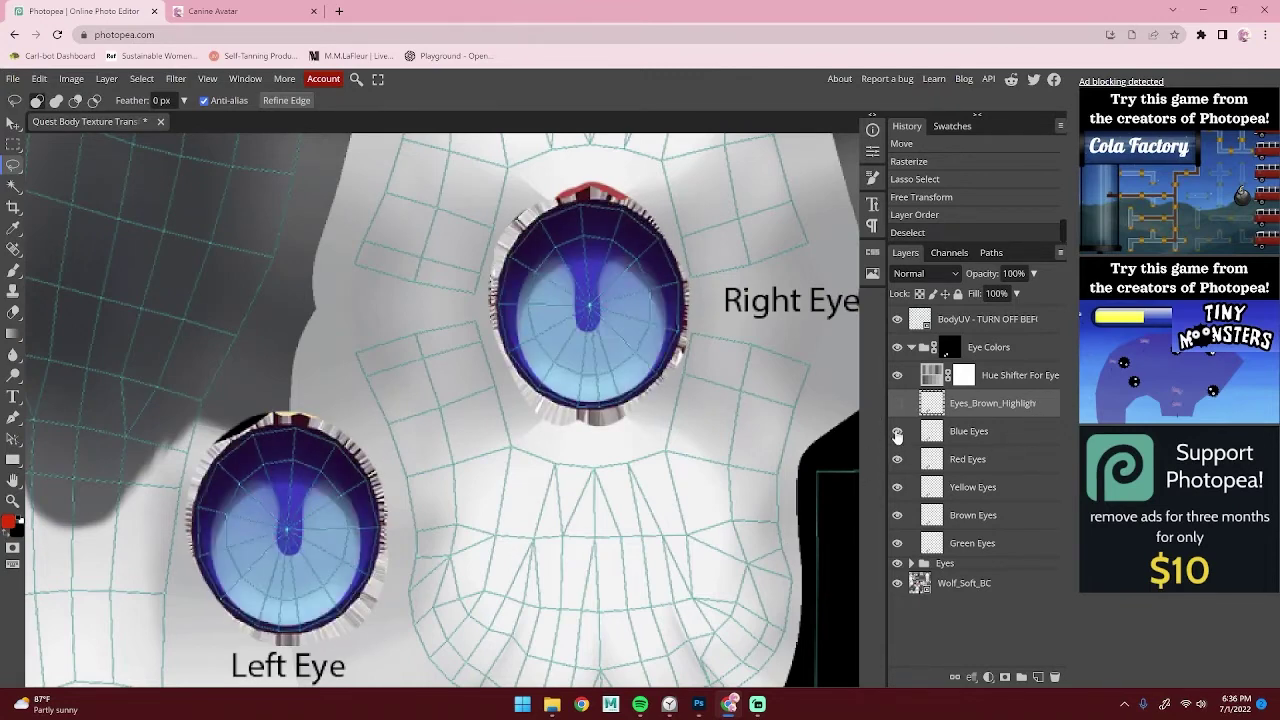
left_click(897, 431)
left_click(897, 459)
left_click(897, 487)
left_click(897, 515)
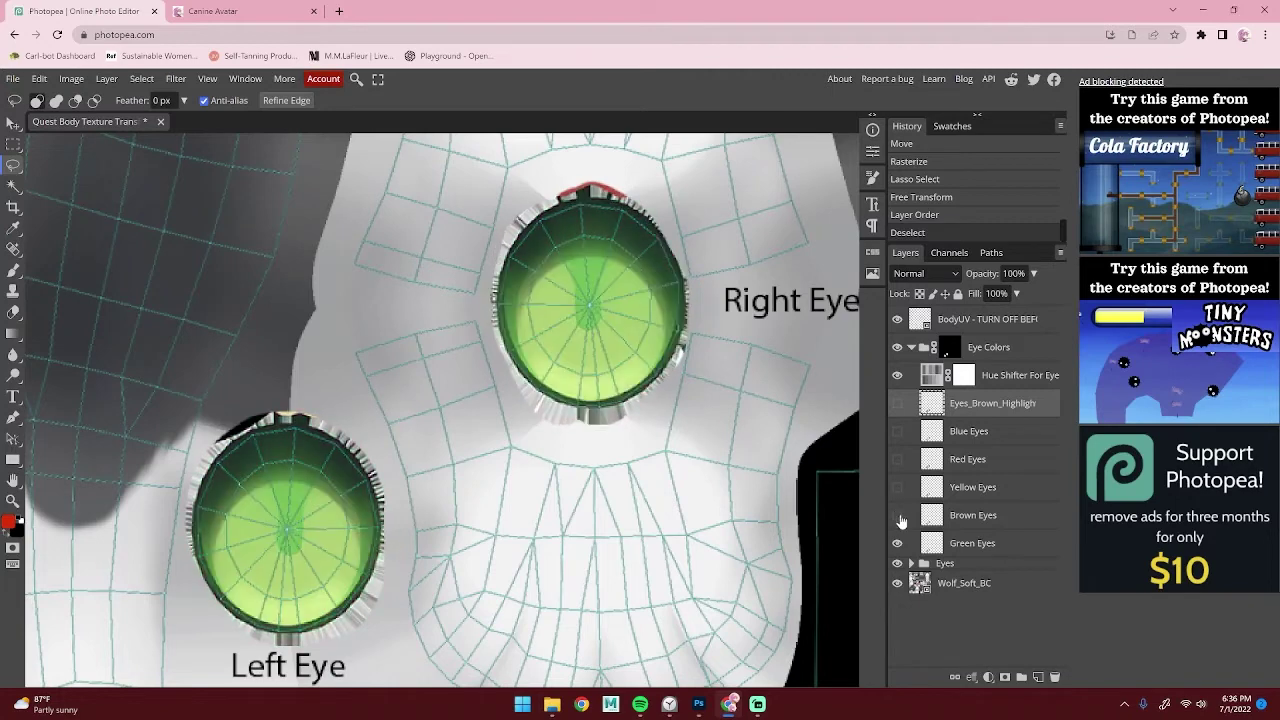
left_click(897, 543)
left_click(897, 459)
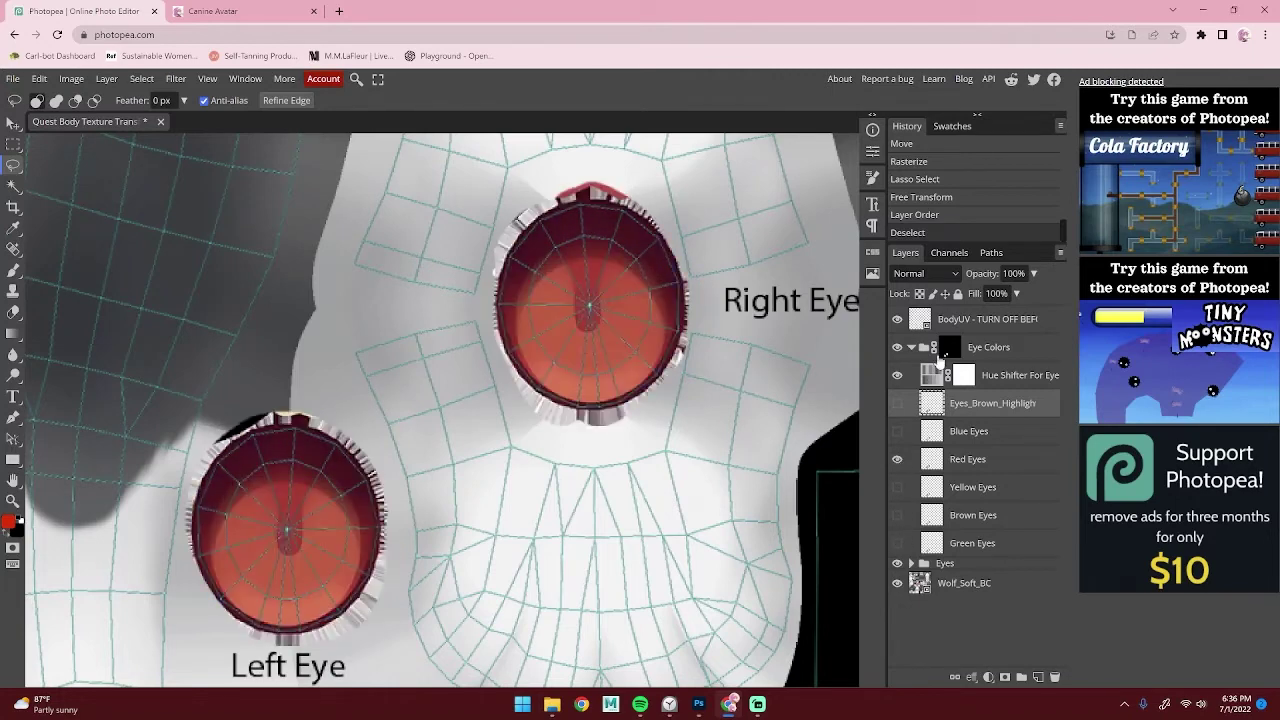
left_click(1002, 377)
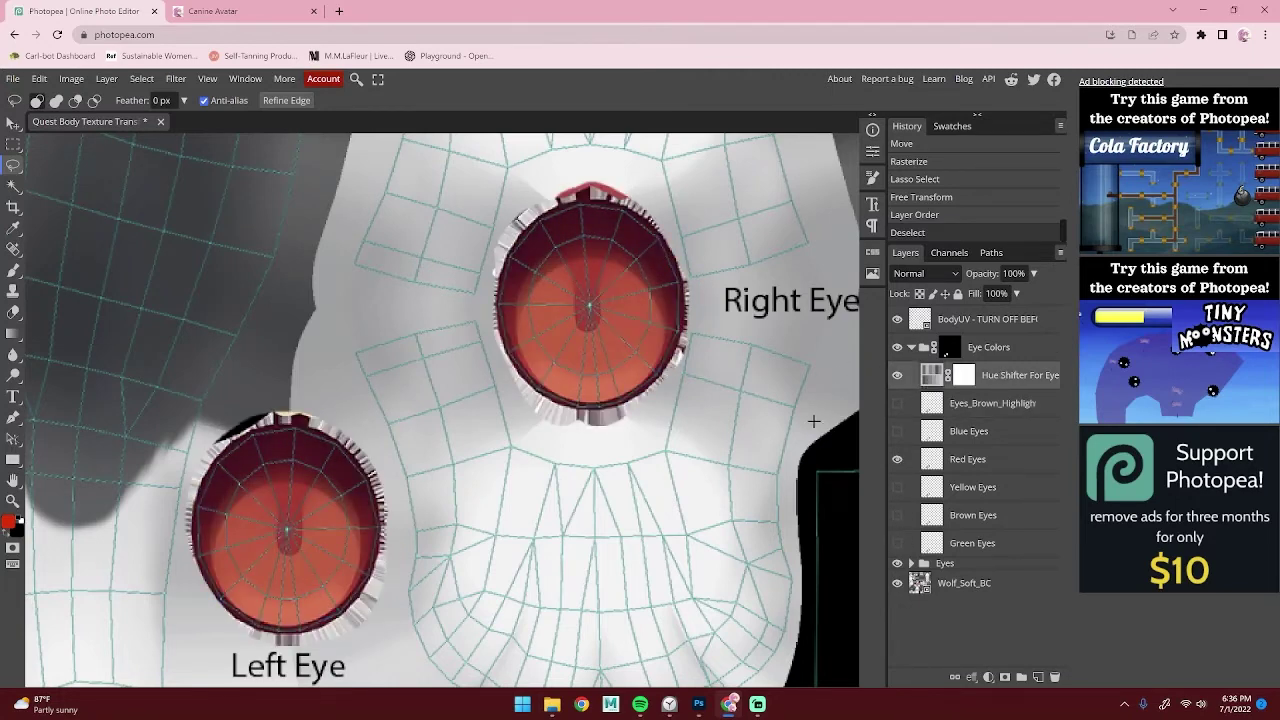
left_click(897, 487)
left_click(897, 515)
left_click(897, 543)
left_click(897, 431)
left_click(897, 403)
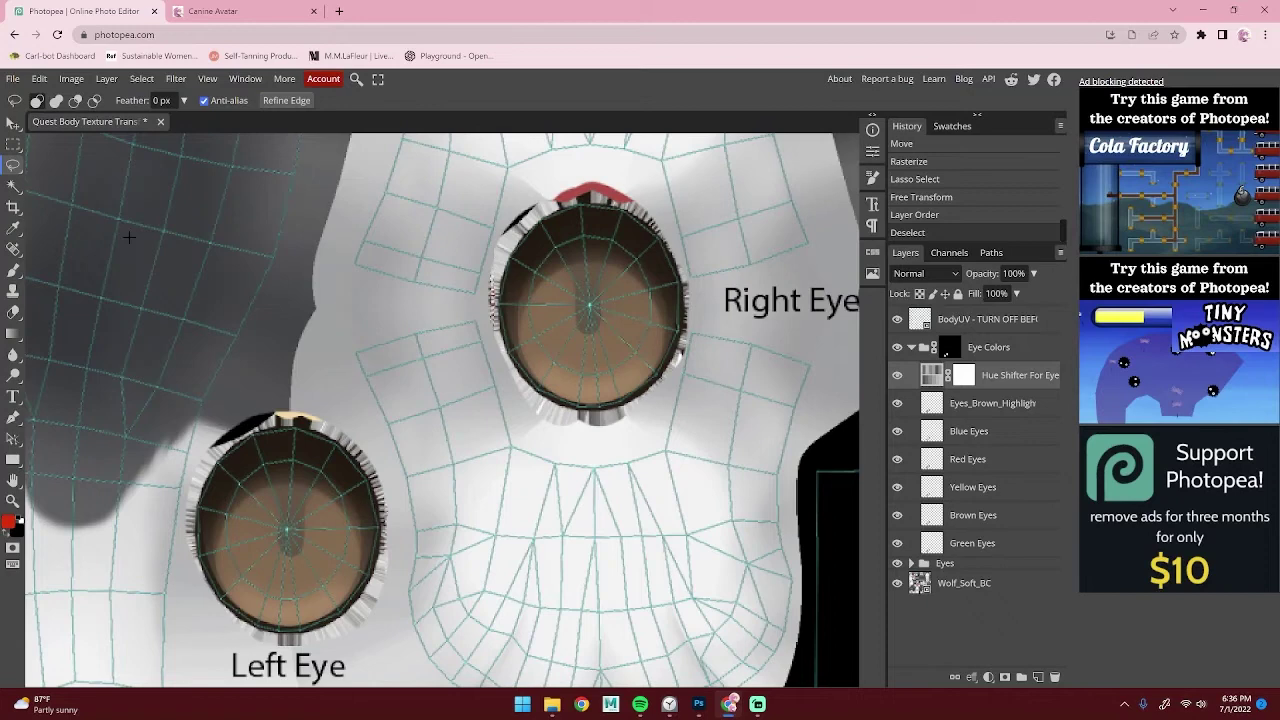
key("z")
left_click(230, 263, "alt")
scroll(212, 268, "down", 5)
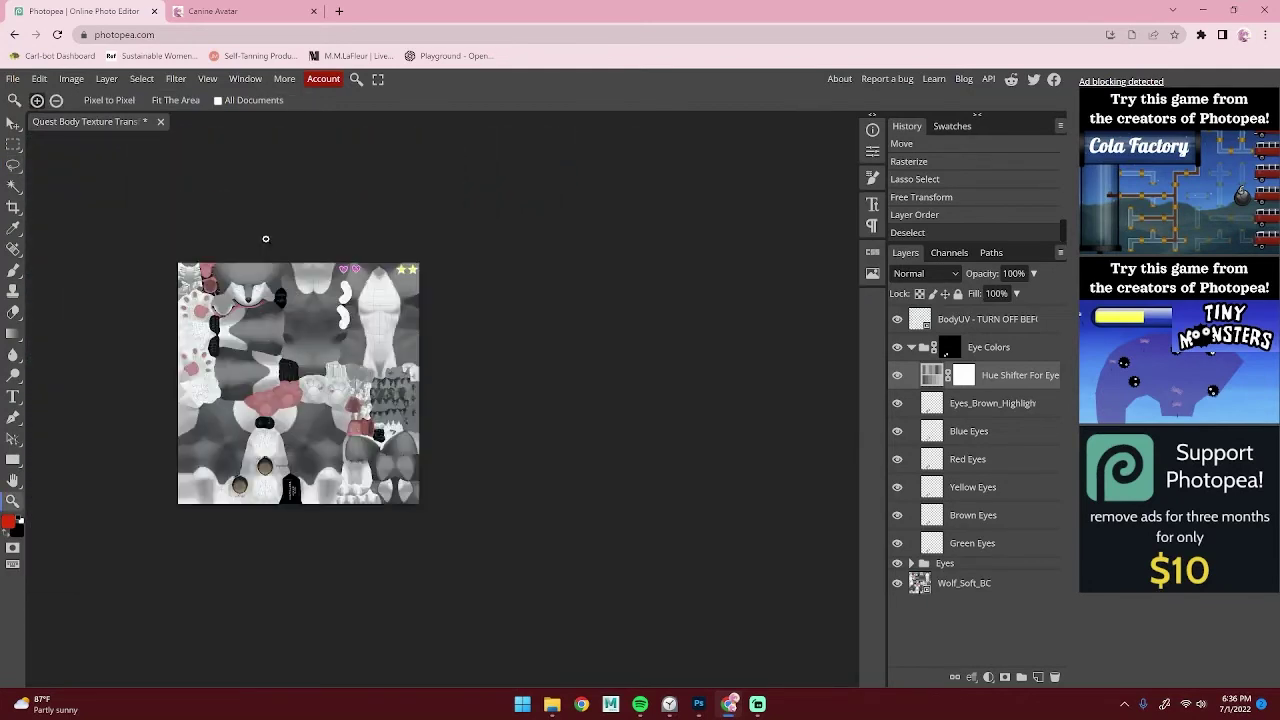
scroll(300, 260, "up", 2)
scroll(385, 262, "up", 3)
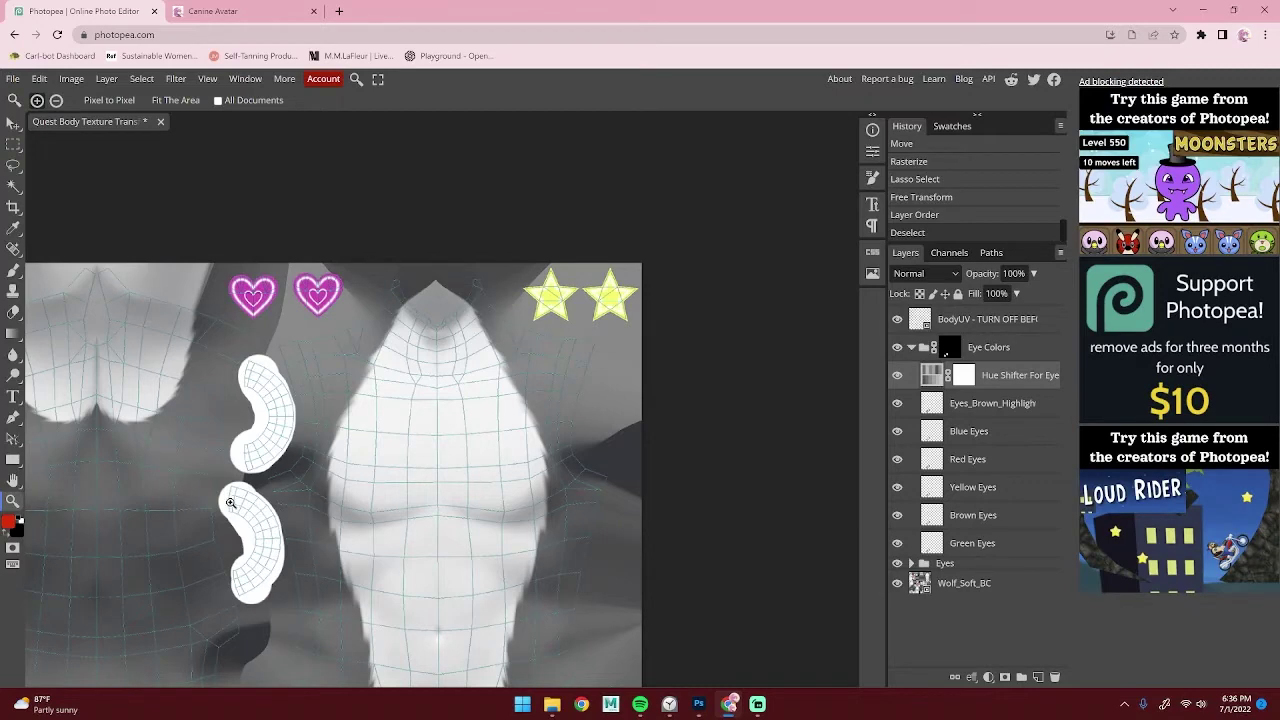
scroll(258, 418, "down", 1)
scroll(265, 410, "up", 3)
scroll(236, 497, "down", 5)
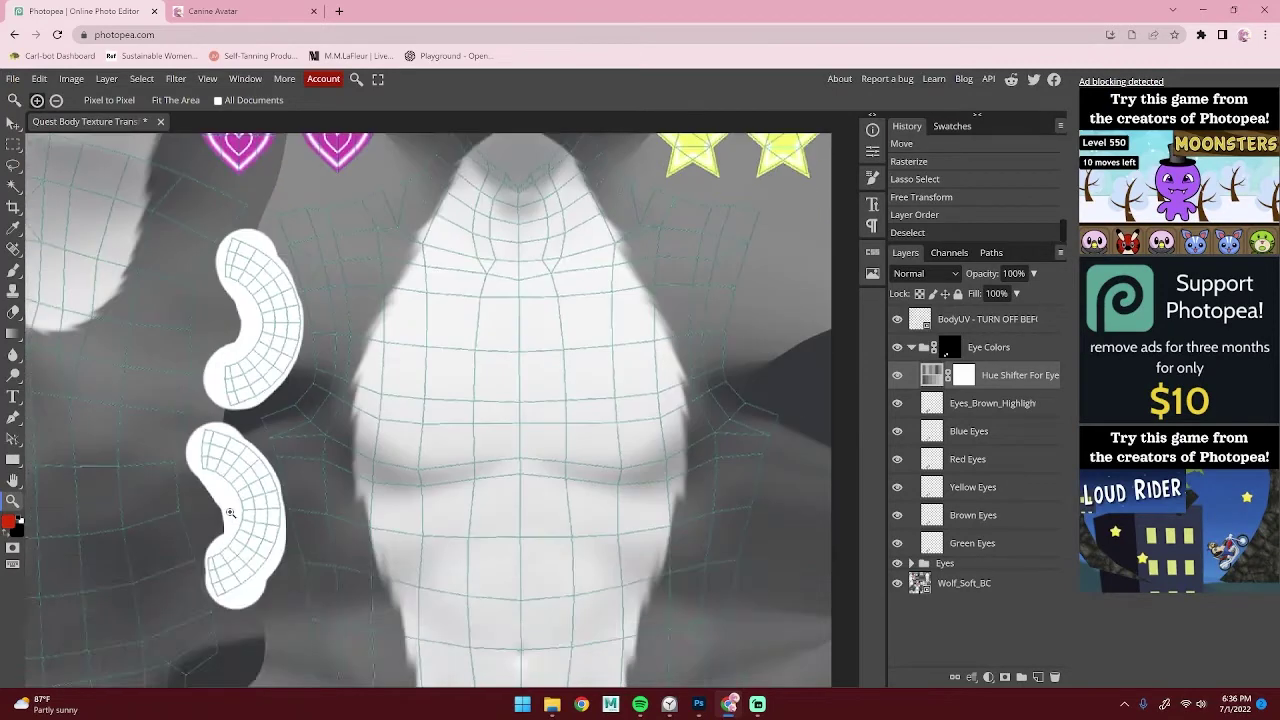
scroll(280, 334, "down", 6)
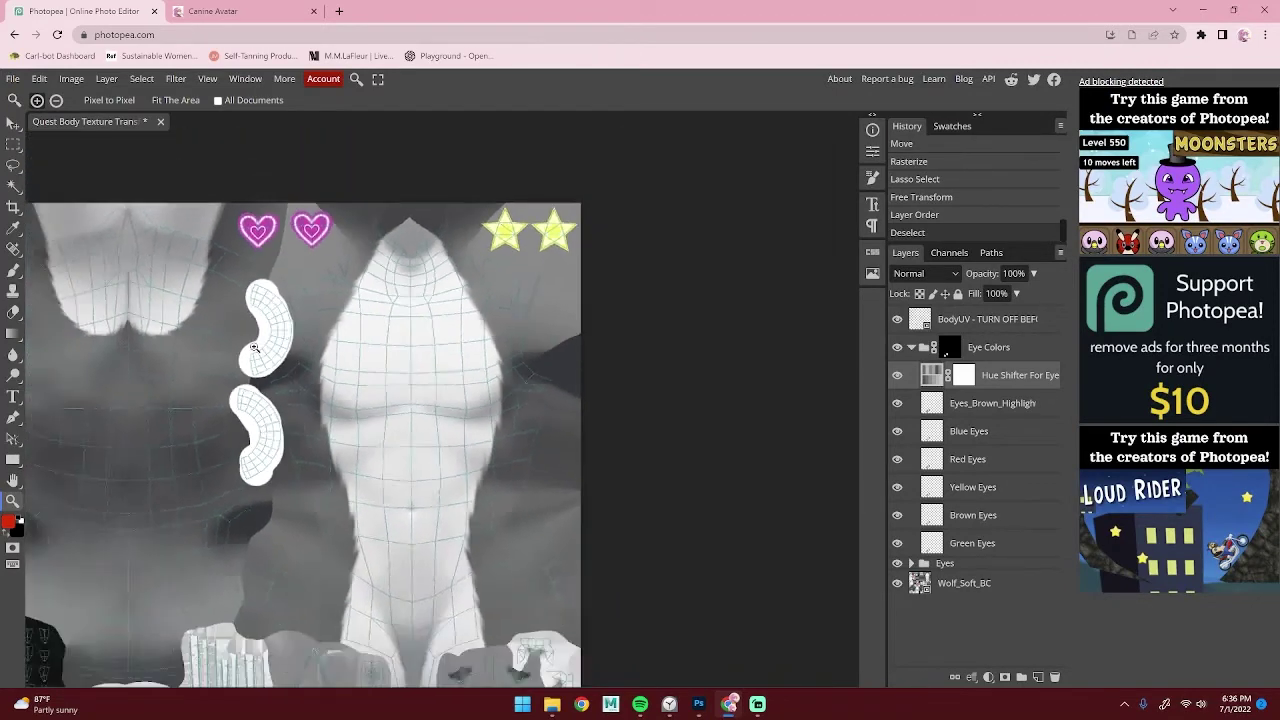
scroll(123, 520, "up", 1)
scroll(123, 520, "up", 6)
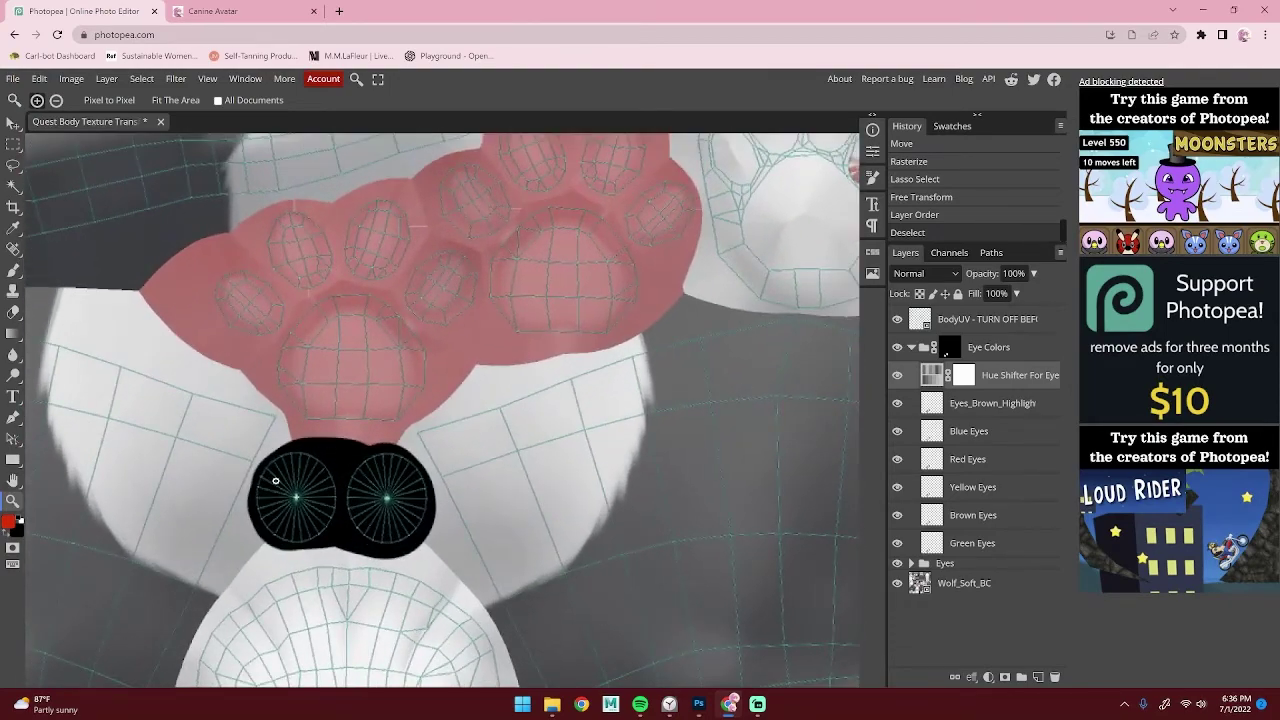
scroll(296, 492, "down", 6)
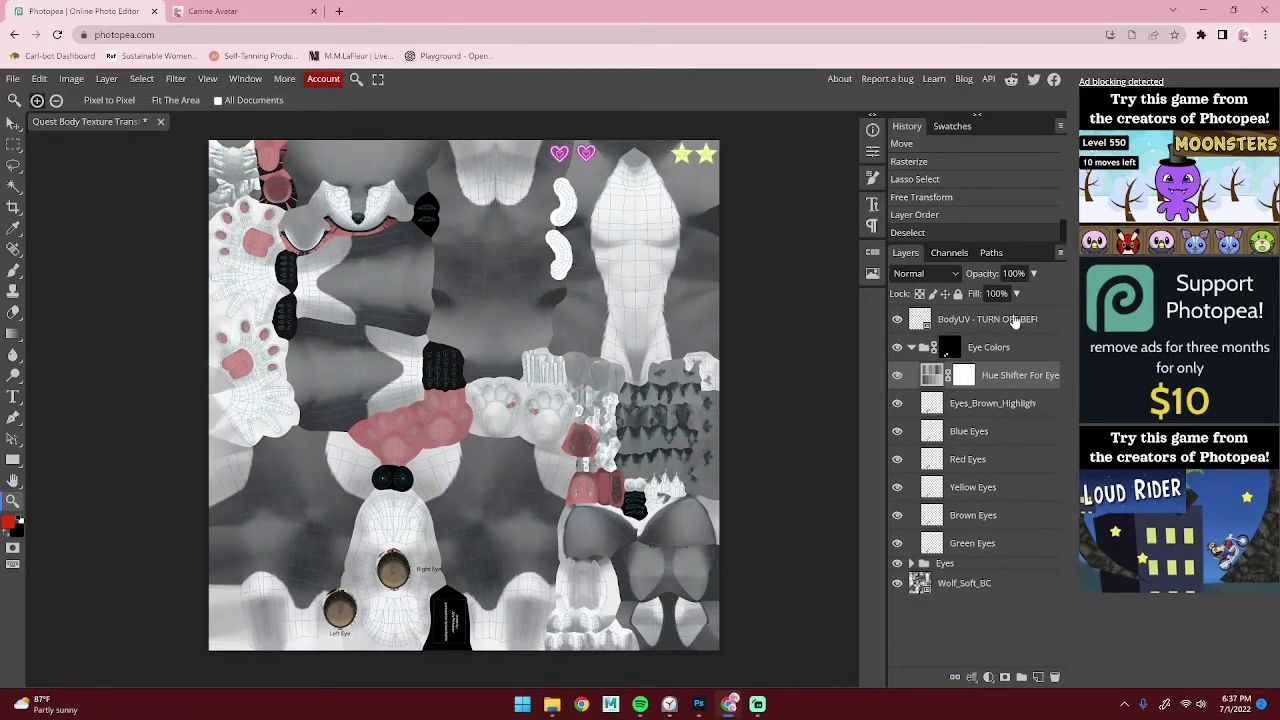
Hide the BodyUV overlay and check the File > Export as formats without exporting
left_click(897, 319)
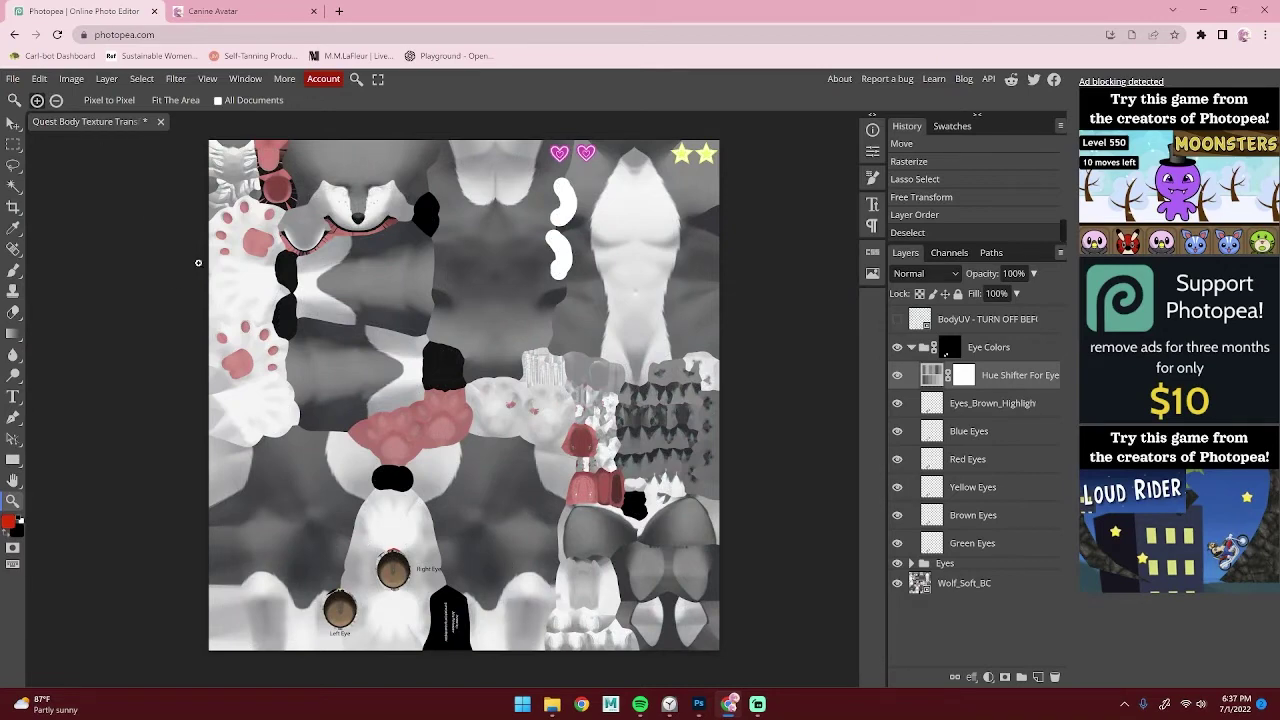
left_click(13, 80)
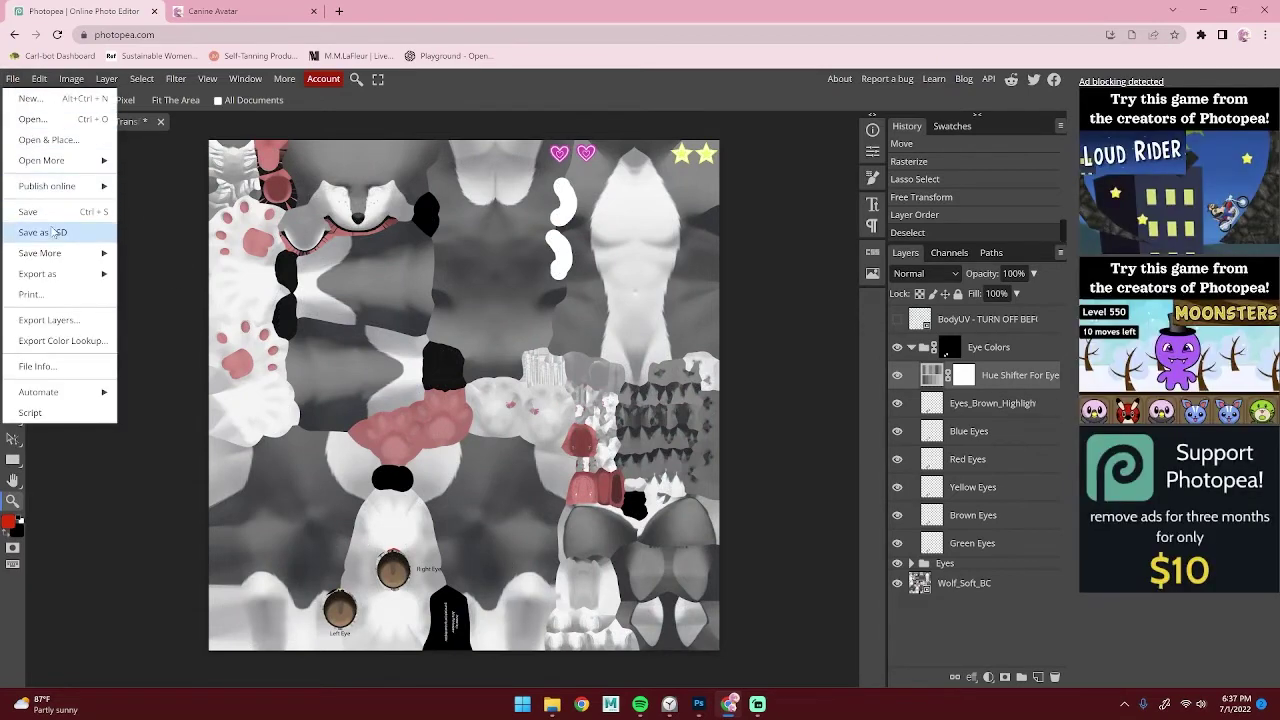
mouse_move(48, 276)
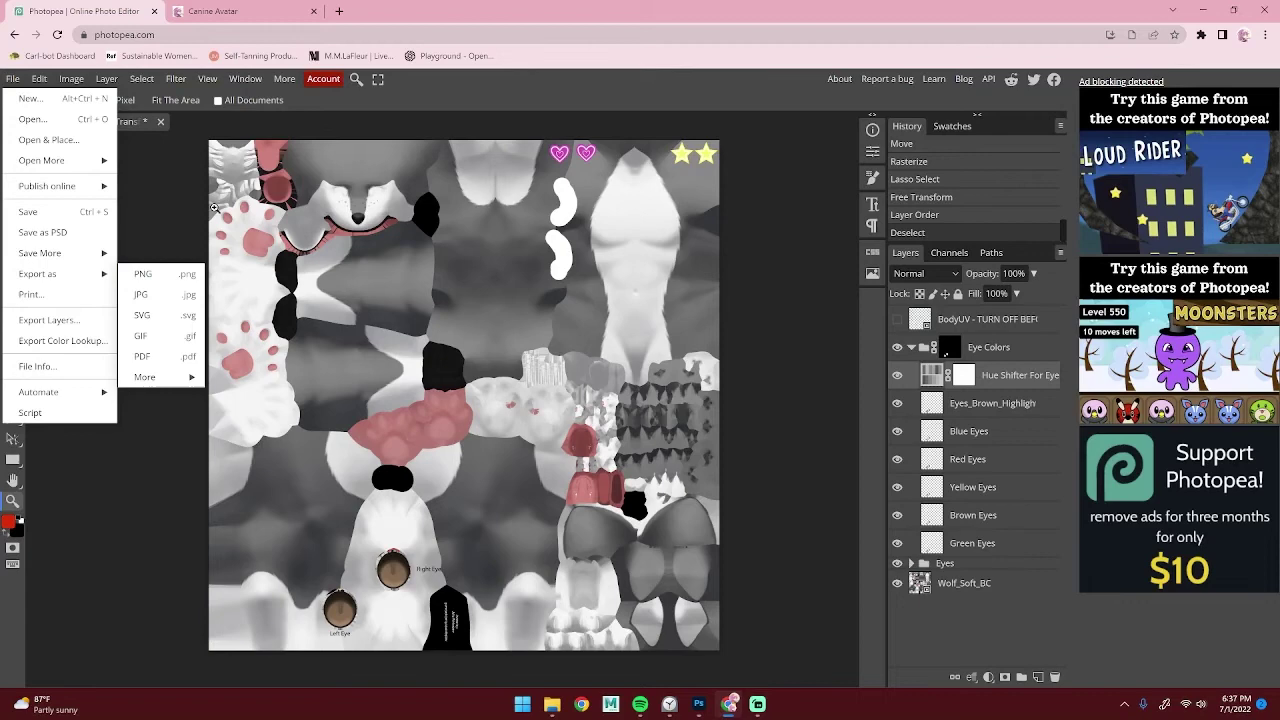
left_click(181, 200)
scroll(560, 304, "down", 1)
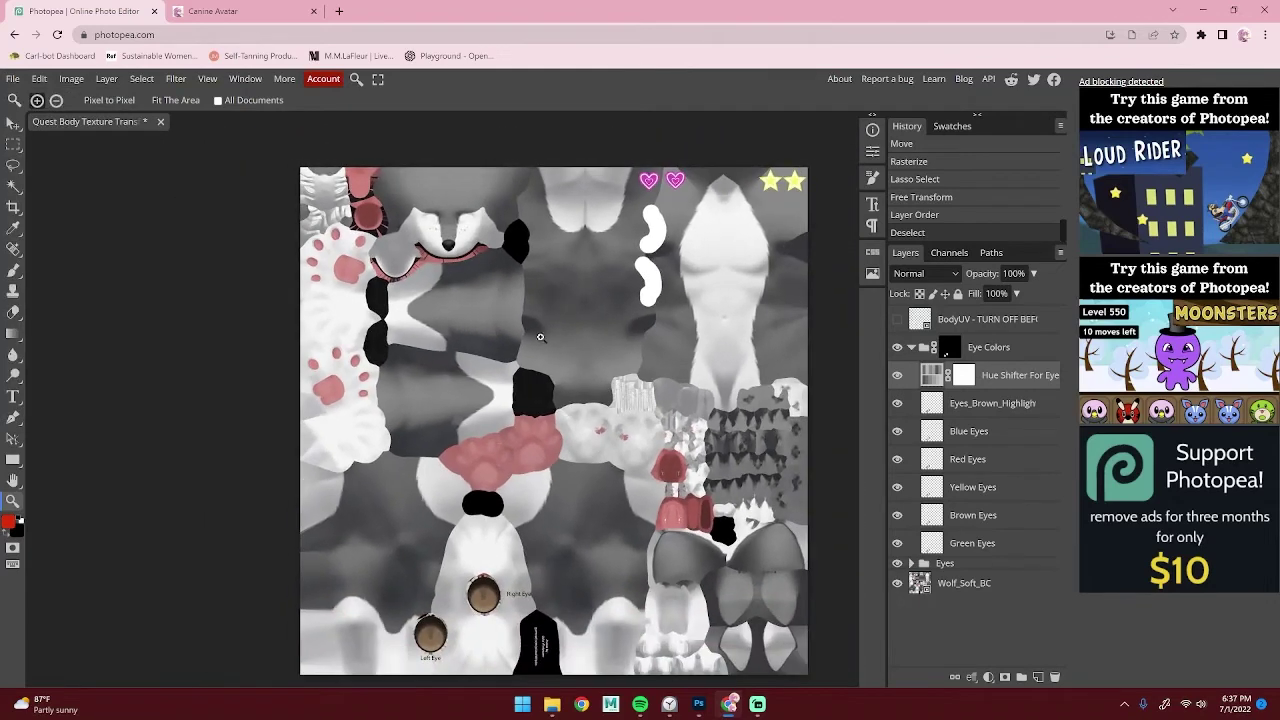